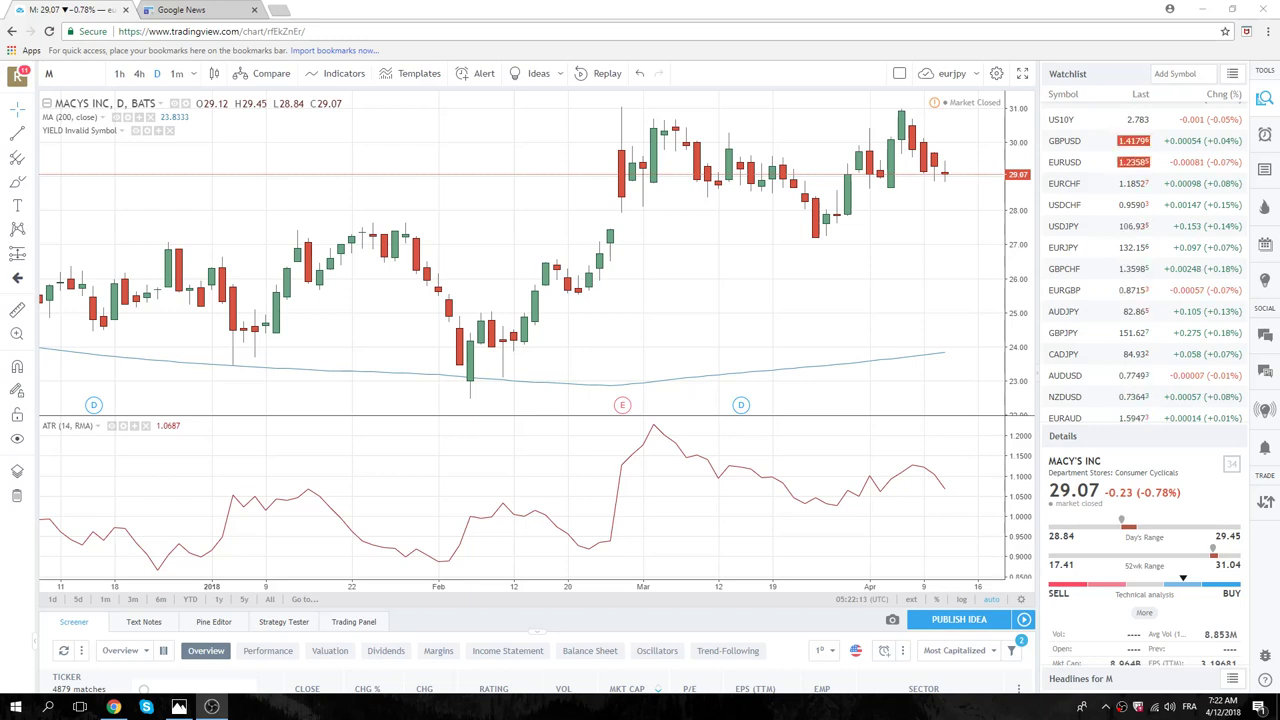
Replace Macy's with the AUDUSD daily chart from the watchlist
{"action": "left_click", "coordinate": [1068, 375]}
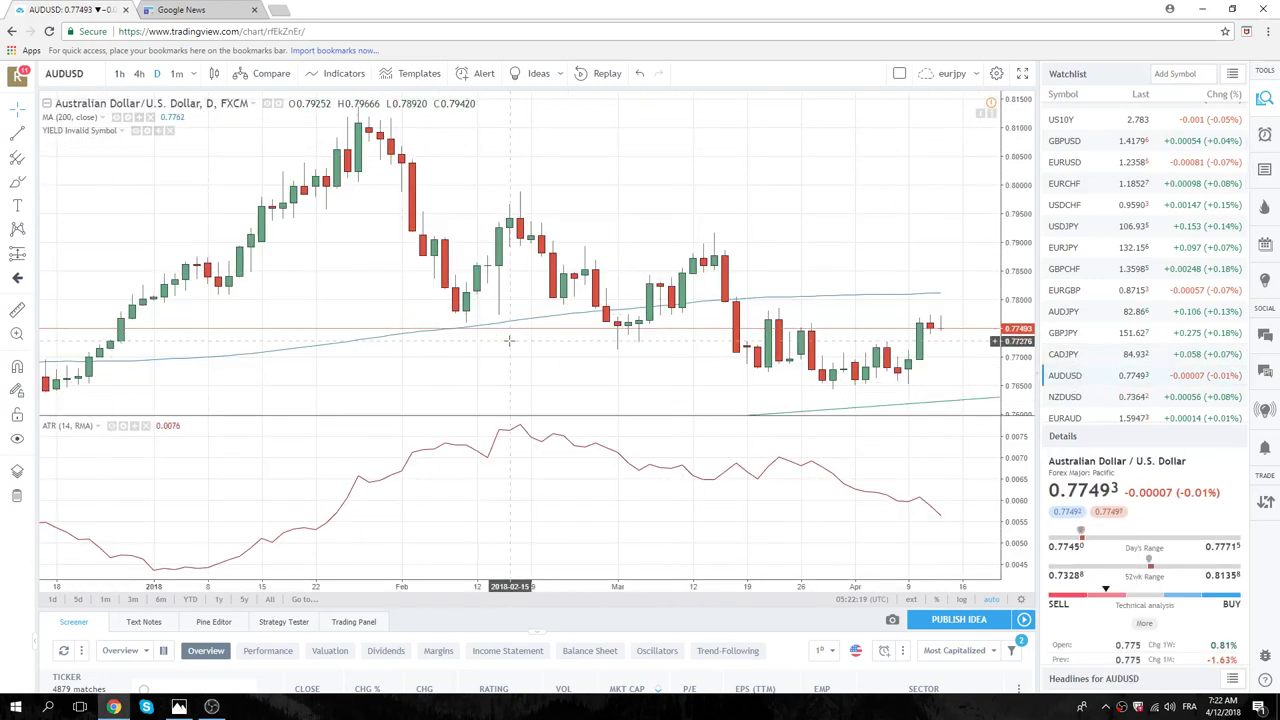
{"action": "scroll", "coordinate": [508, 340], "scroll_direction": "down", "scroll_amount": 1}
{"action": "scroll", "coordinate": [508, 340], "scroll_direction": "up", "scroll_amount": 2}
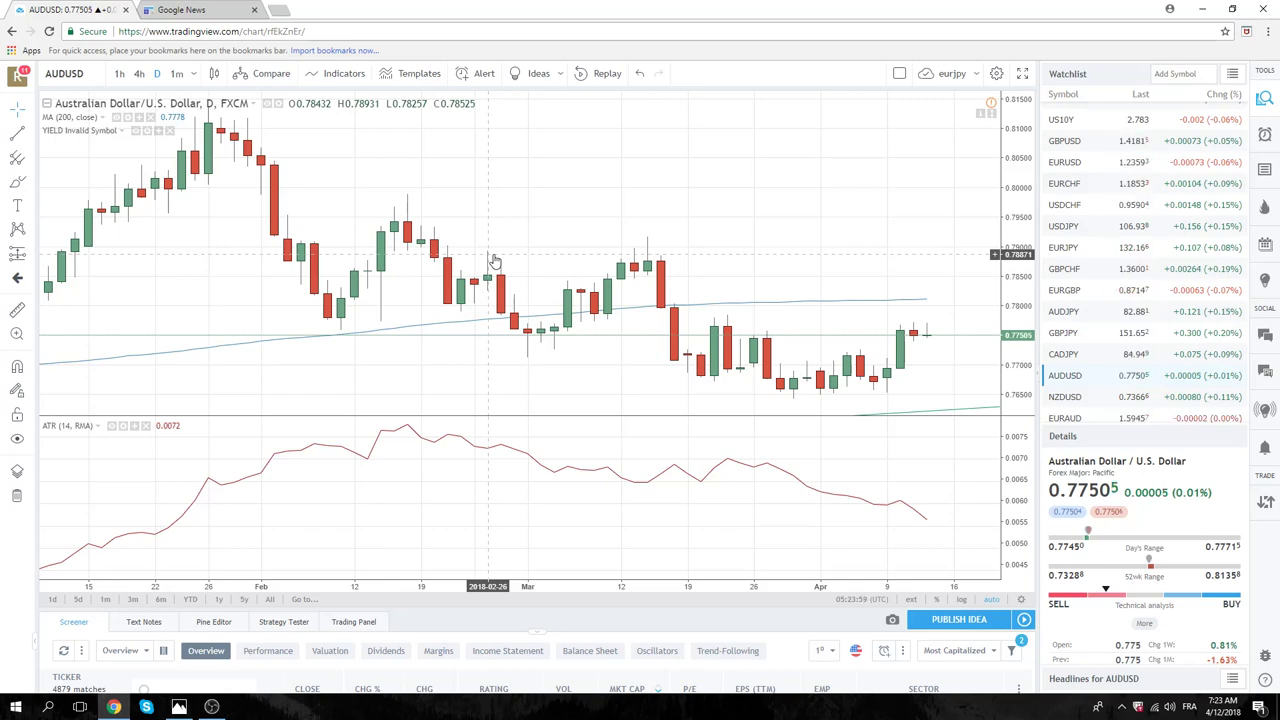
Put AUDUSD on 1-hour candles and zoom out, then load the ES1! futures chart
{"action": "left_click", "coordinate": [118, 75]}
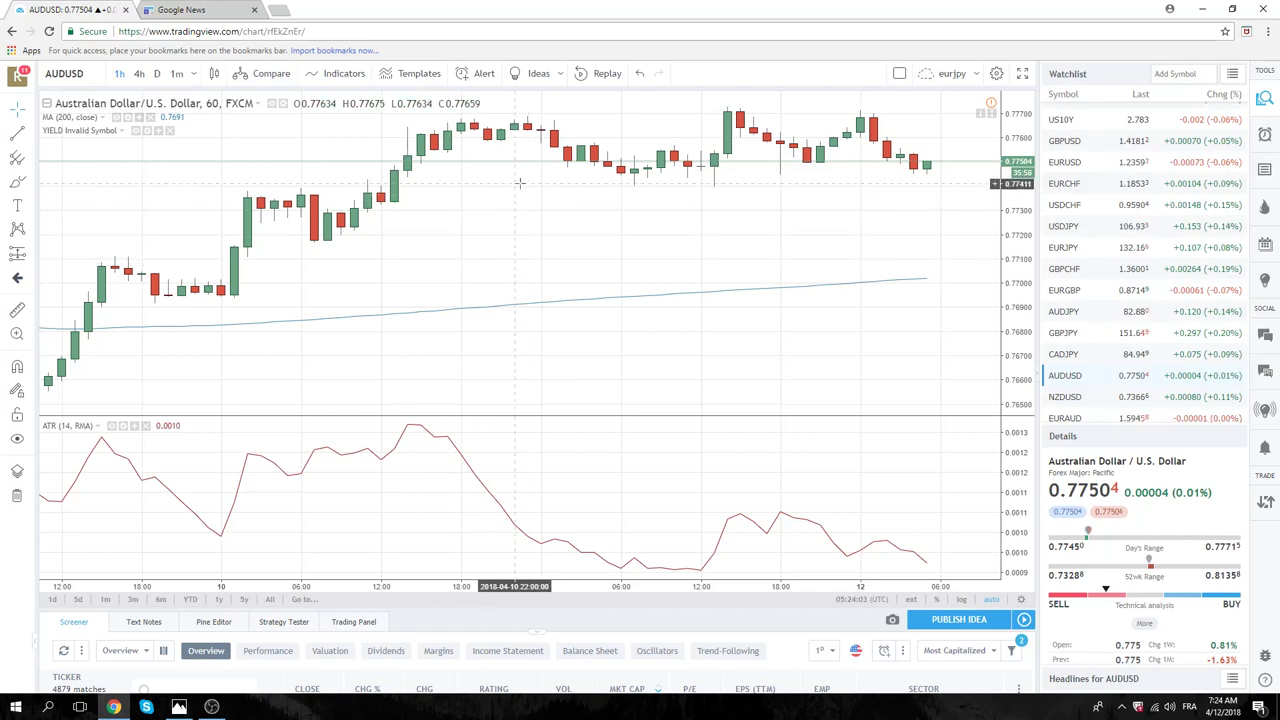
{"action": "scroll", "coordinate": [494, 203], "scroll_direction": "down", "scroll_amount": 2}
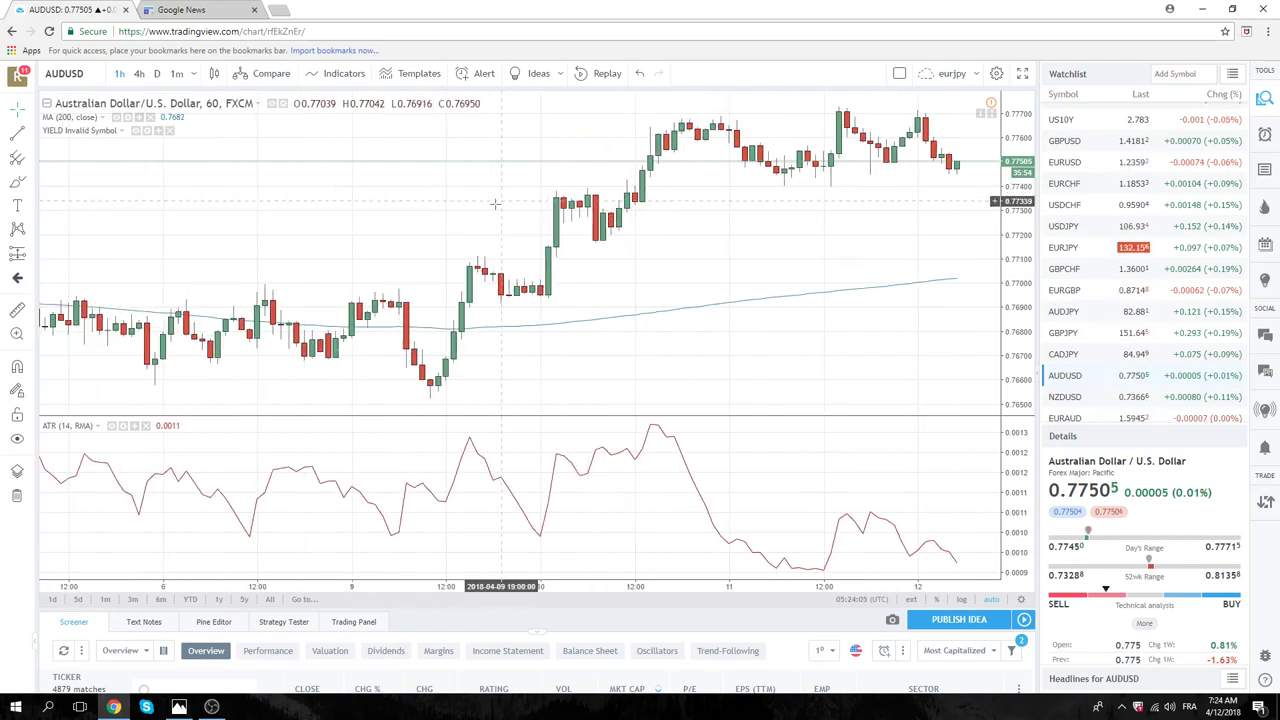
{"action": "scroll", "coordinate": [494, 203], "scroll_direction": "down", "scroll_amount": 2}
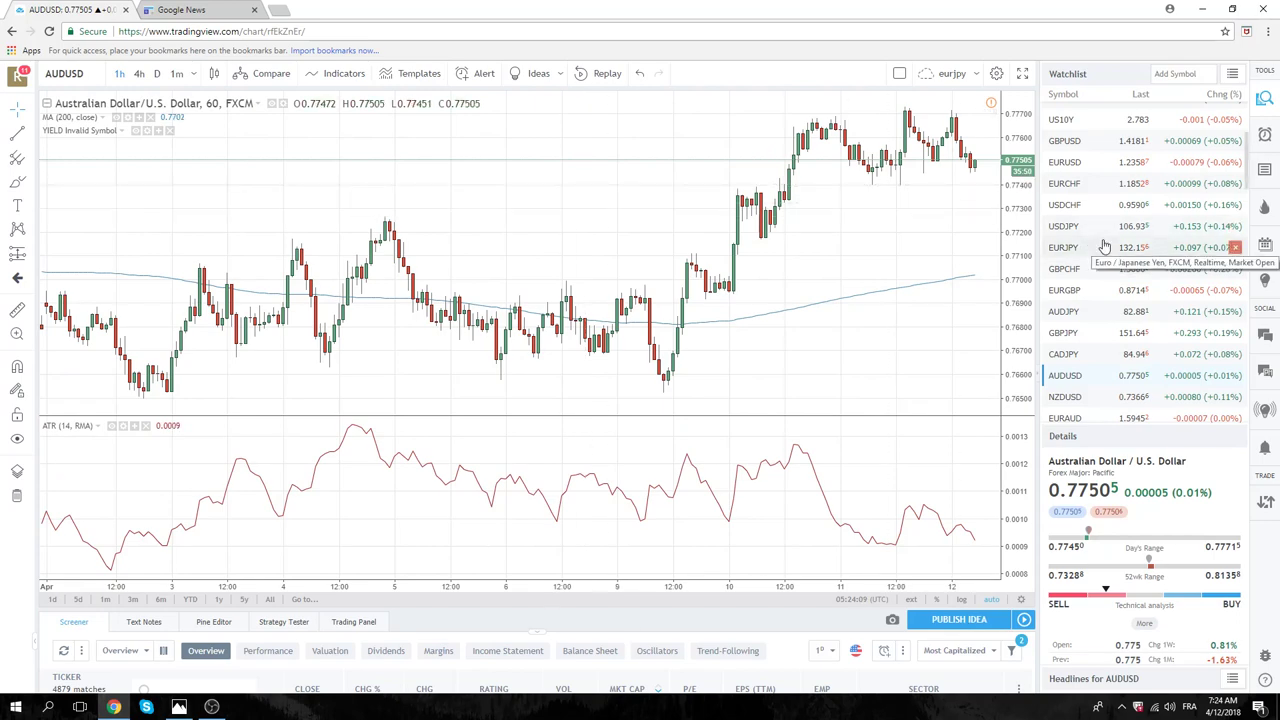
{"action": "scroll", "coordinate": [1105, 245], "scroll_direction": "up", "scroll_amount": 3}
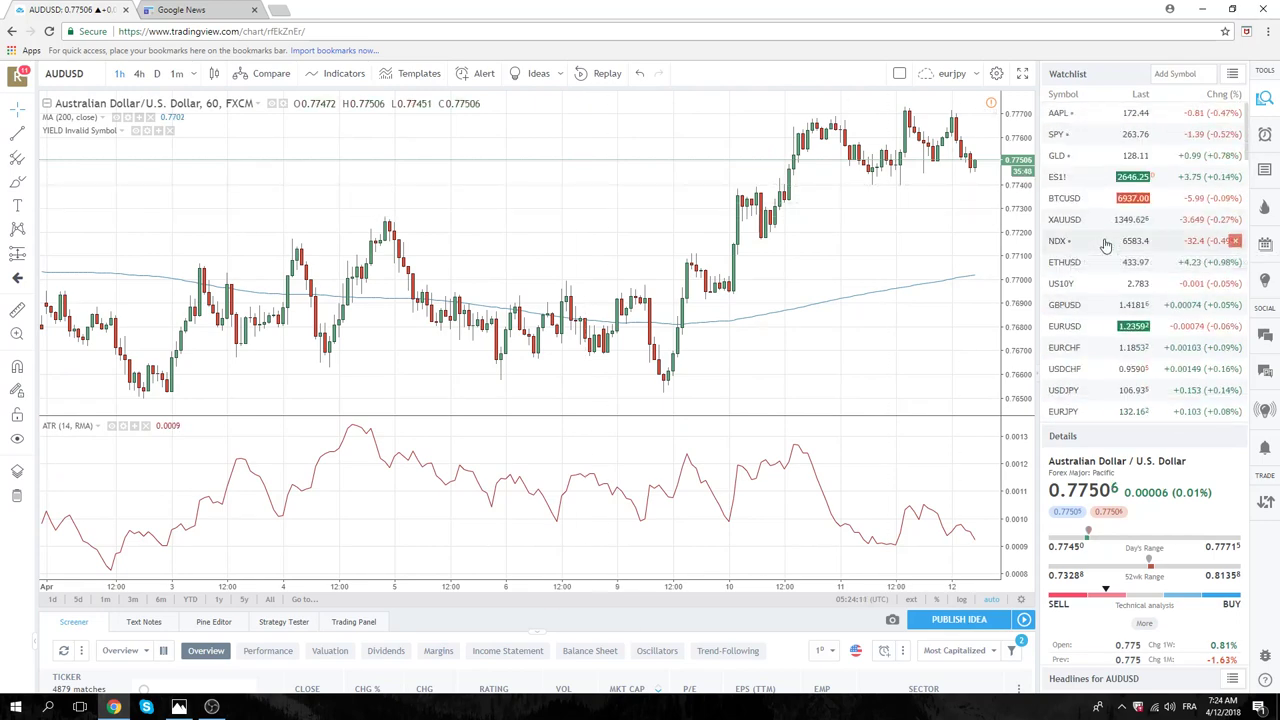
{"action": "left_click", "coordinate": [1058, 180]}
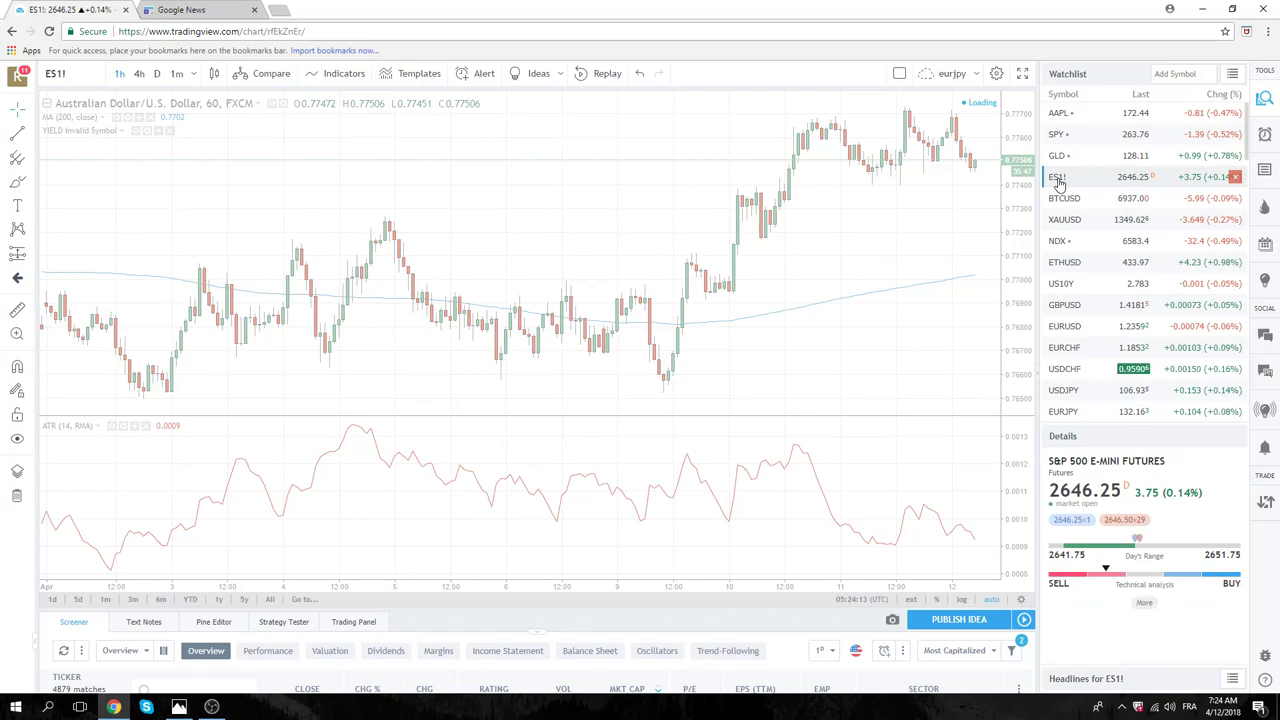
Pick Gold Spot / U.S. Dollar (XAUUSD) from the top of the watchlist
{"action": "scroll", "coordinate": [1110, 215], "scroll_direction": "down", "scroll_amount": 3}
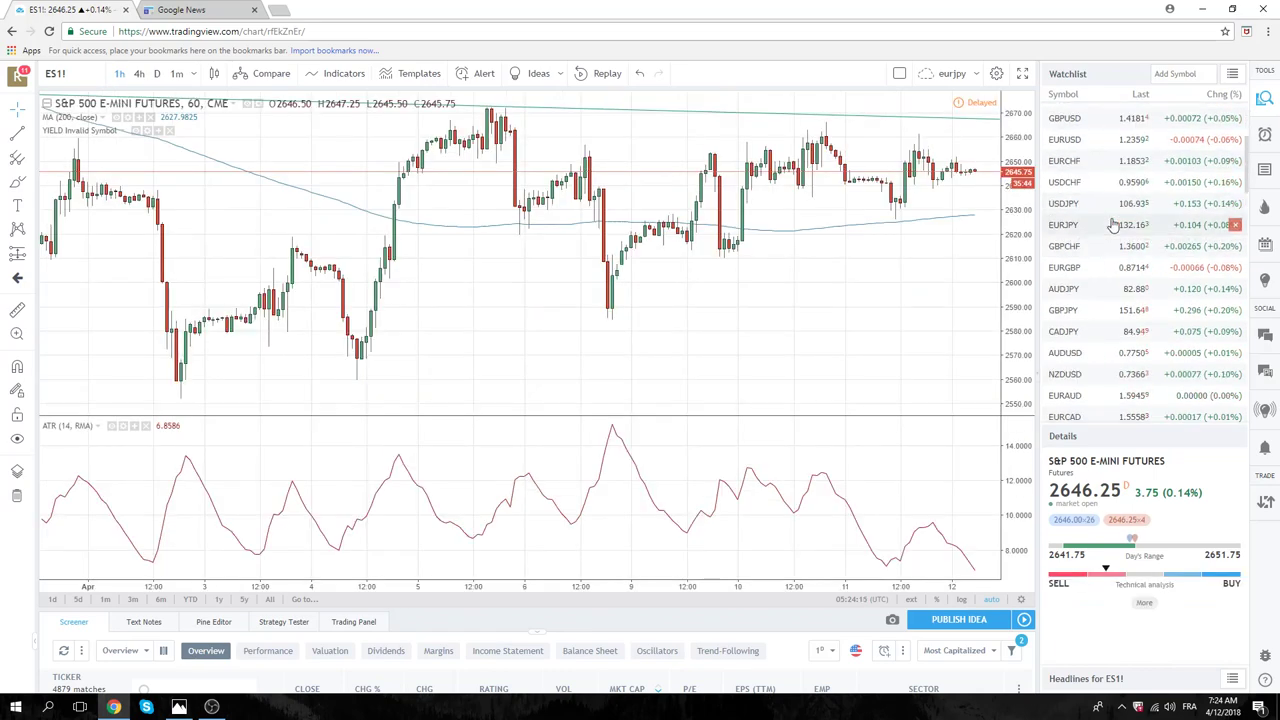
{"action": "scroll", "coordinate": [1113, 224], "scroll_direction": "down", "scroll_amount": 5}
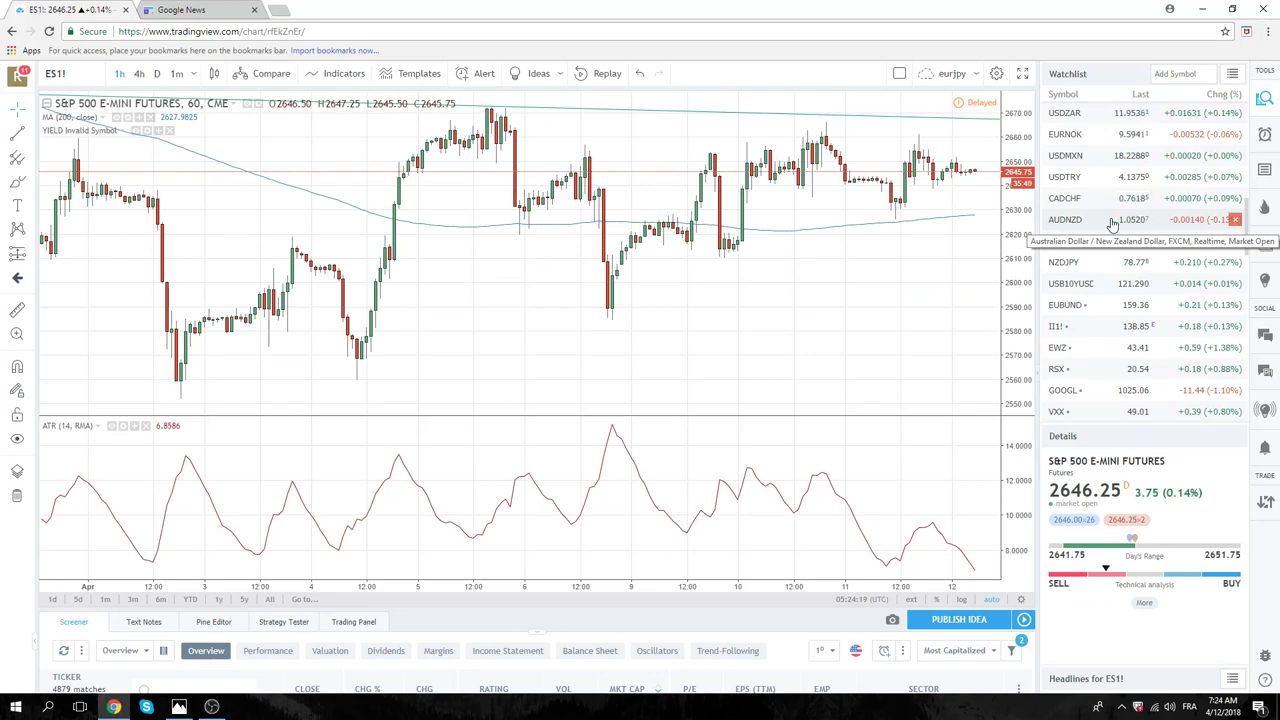
{"action": "scroll", "coordinate": [1113, 224], "scroll_direction": "up", "scroll_amount": 10}
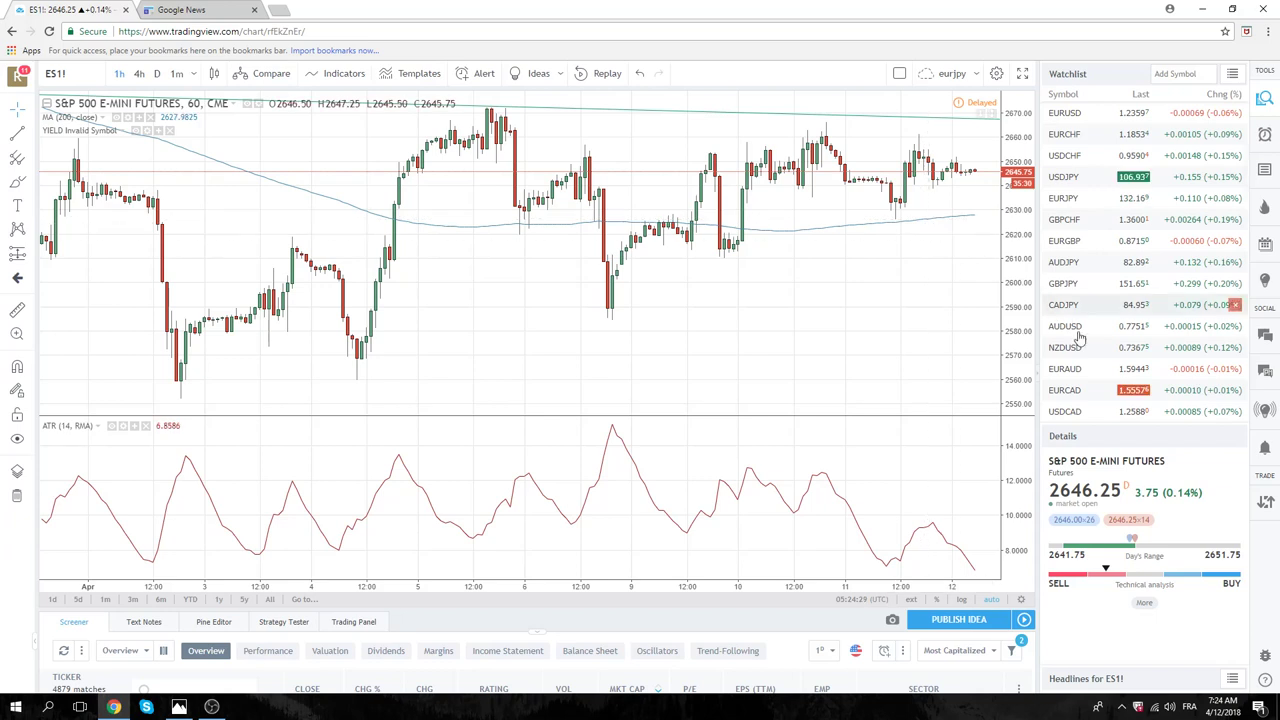
{"action": "scroll", "coordinate": [1106, 300], "scroll_direction": "up", "scroll_amount": 1}
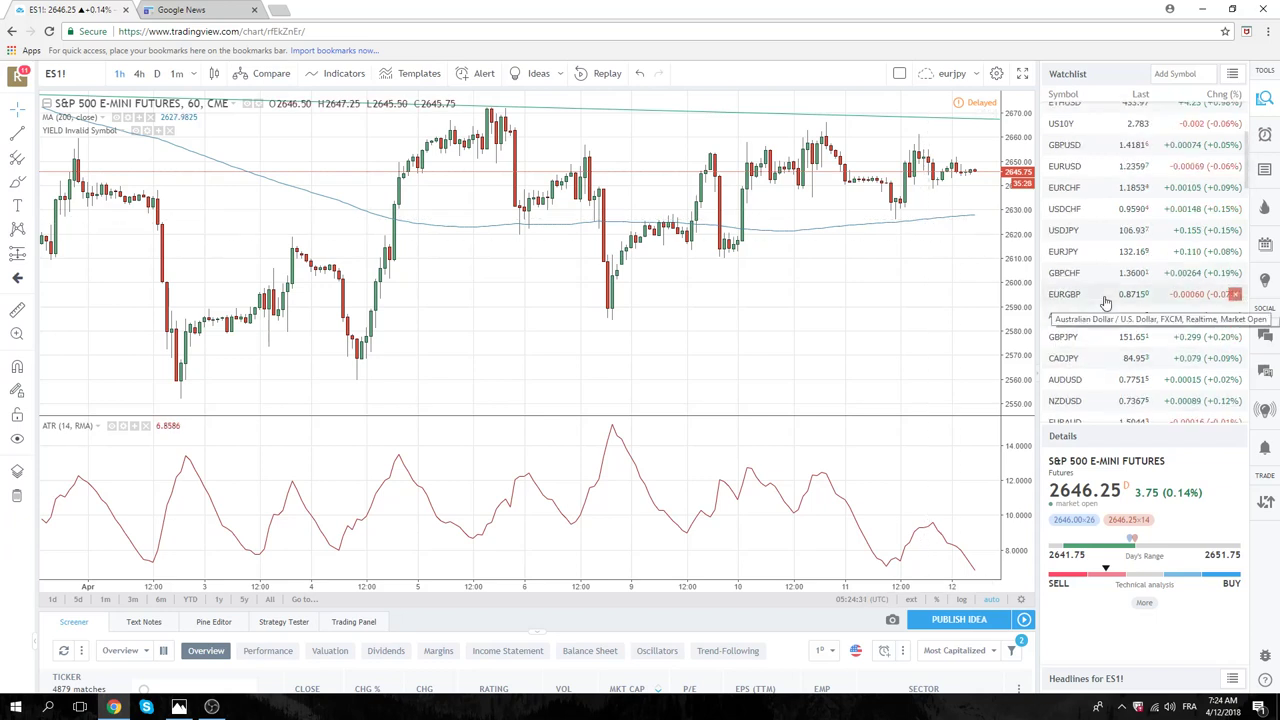
{"action": "scroll", "coordinate": [1106, 294], "scroll_direction": "up", "scroll_amount": 2}
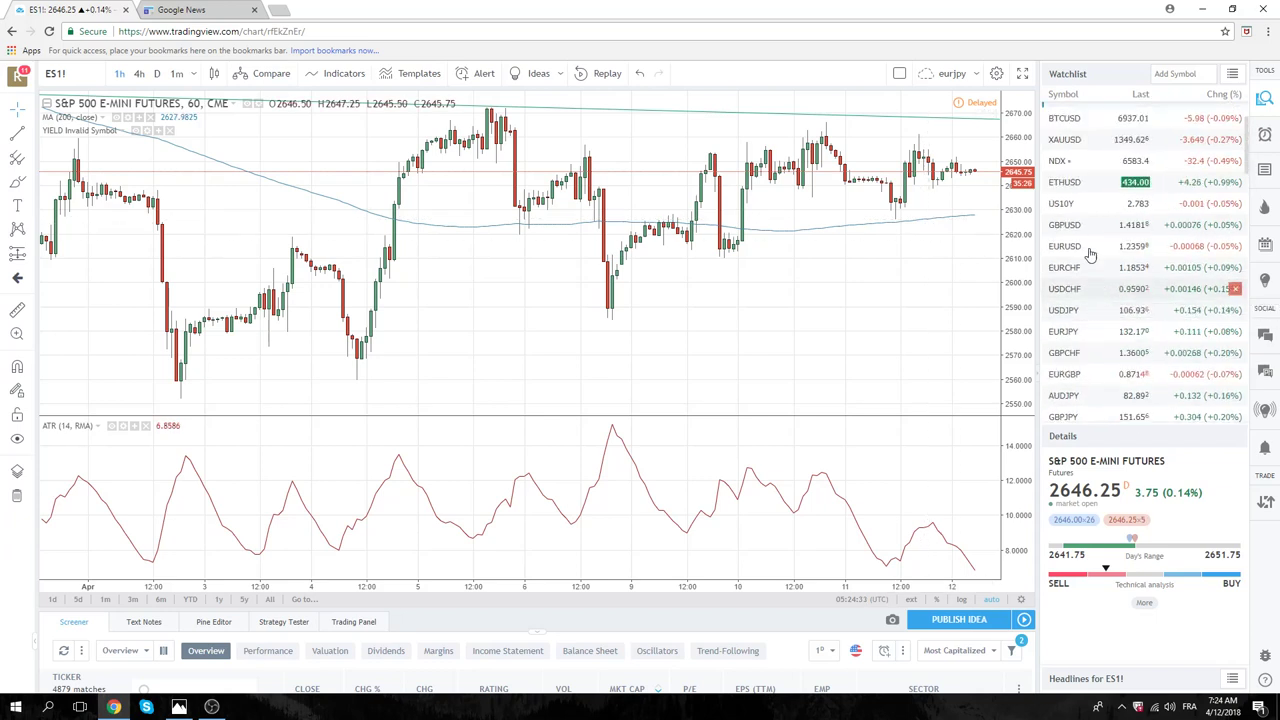
{"action": "left_click", "coordinate": [1070, 141]}
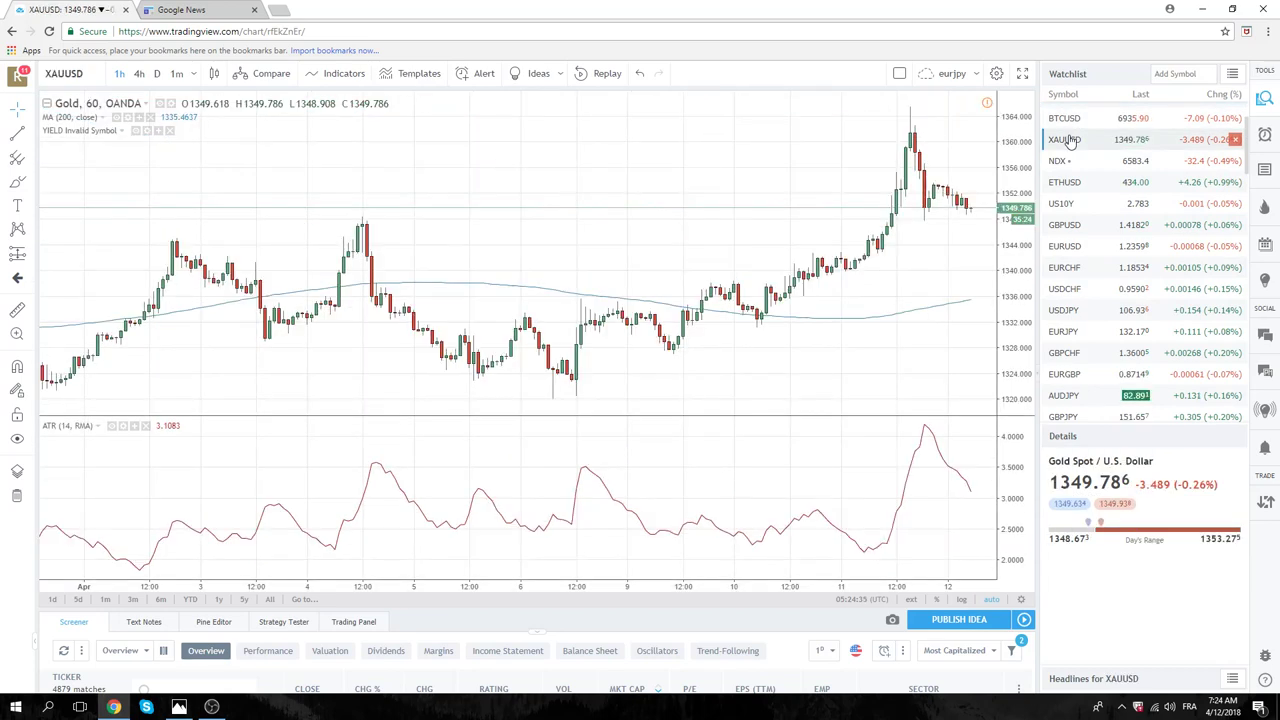
Switch the XAUUSD chart to the 1D timeframe and scroll down the watchlist
{"action": "left_click", "coordinate": [158, 75]}
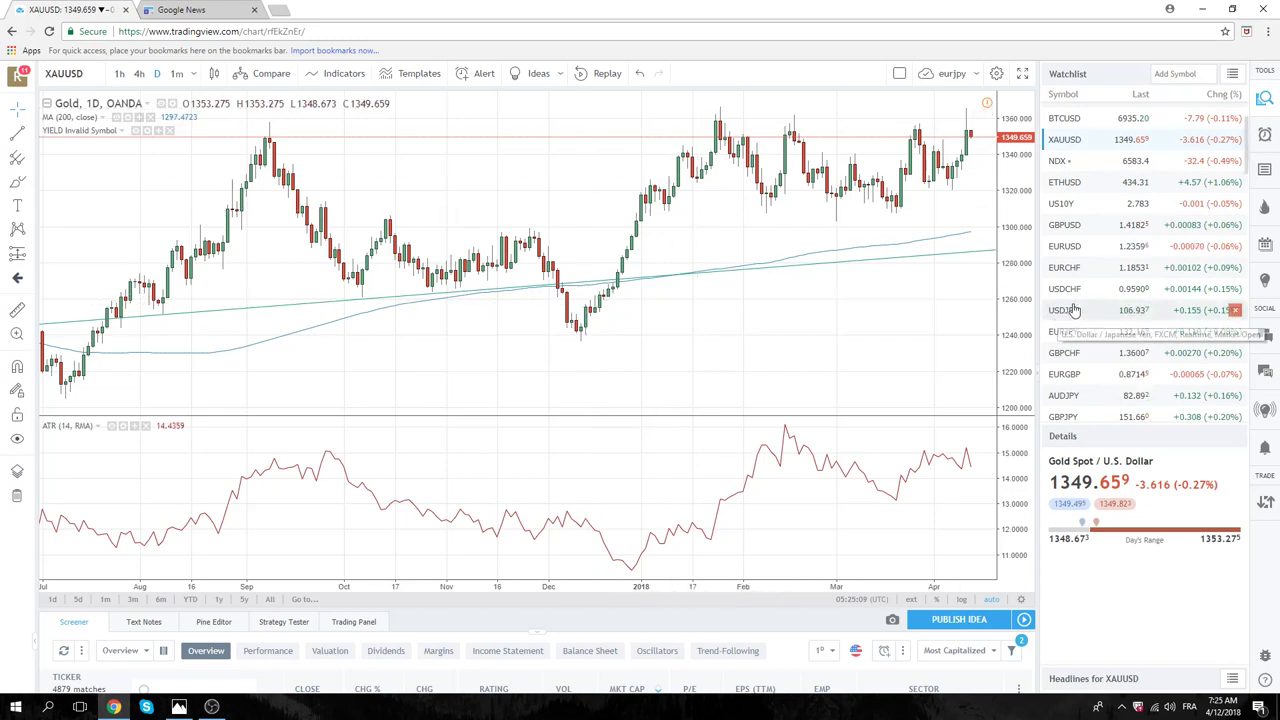
{"action": "scroll", "coordinate": [1095, 291], "scroll_direction": "down", "scroll_amount": 2}
{"action": "scroll", "coordinate": [1095, 291], "scroll_direction": "down", "scroll_amount": 2}
{"action": "scroll", "coordinate": [1095, 291], "scroll_direction": "down", "scroll_amount": 1}
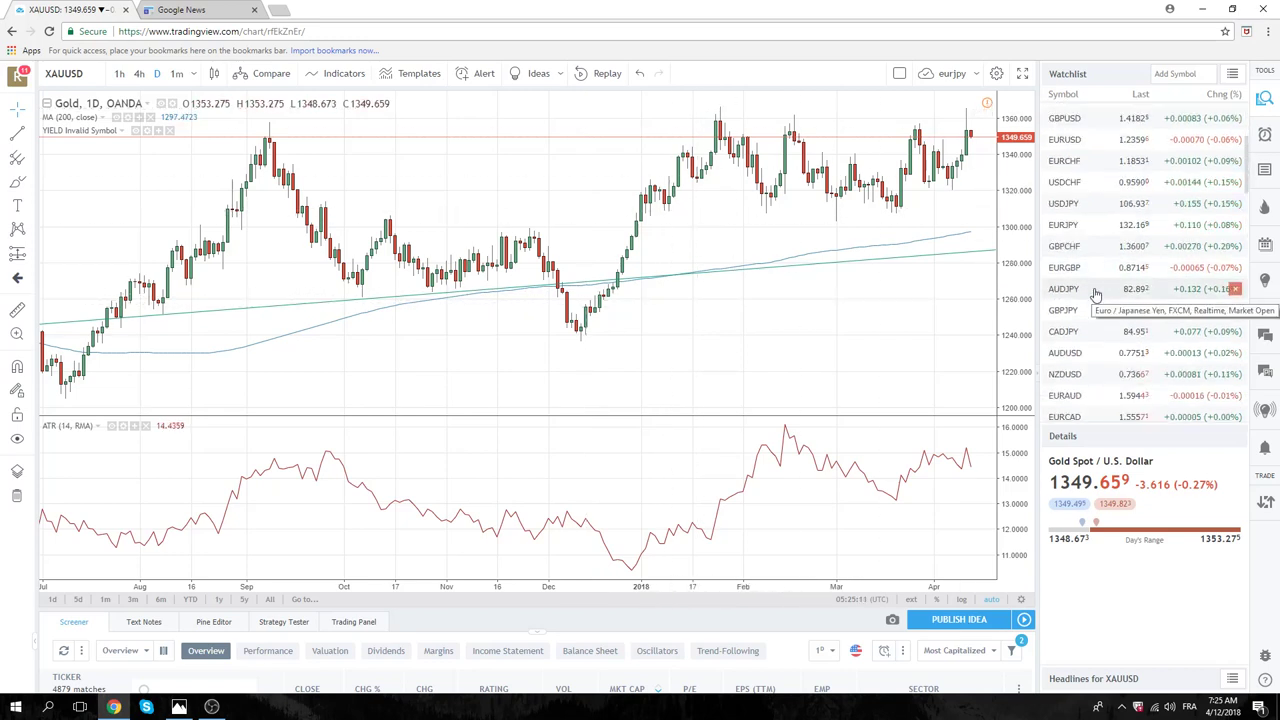
Reload AUDUSD daily, zoom out over a longer range, then load NZDUSD daily
{"action": "left_click", "coordinate": [1062, 353]}
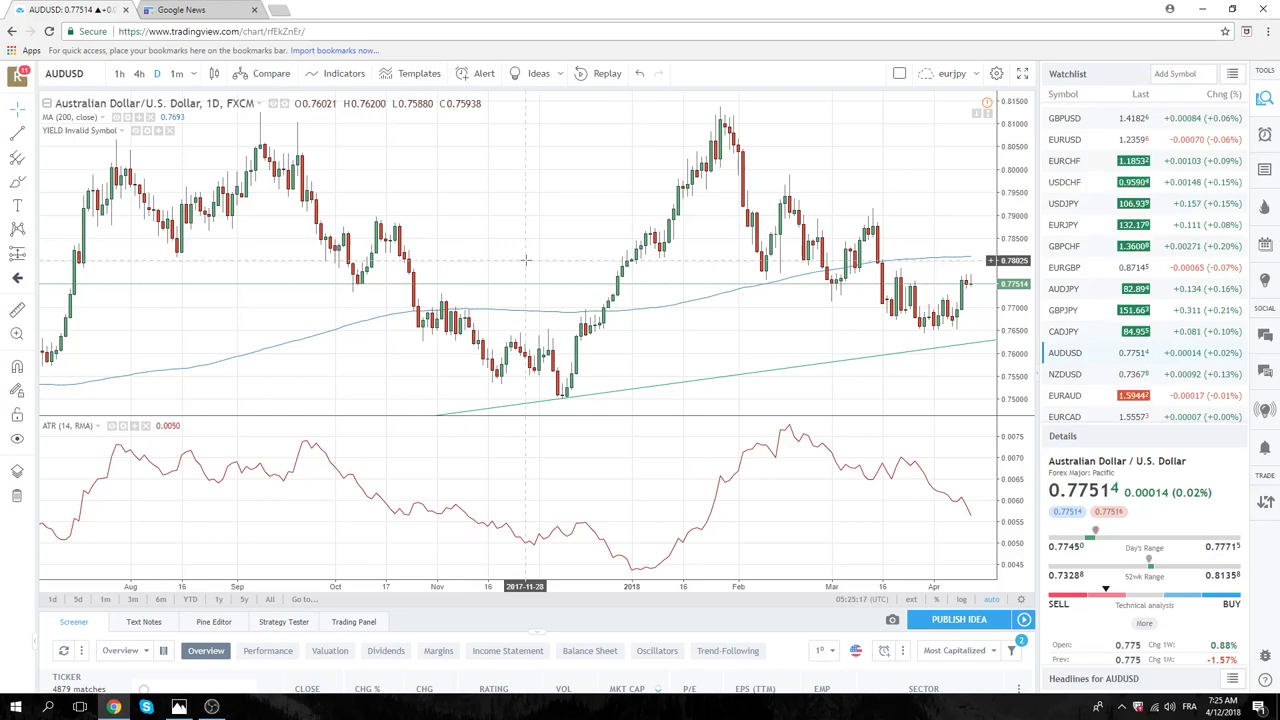
{"action": "scroll", "coordinate": [525, 260], "scroll_direction": "down", "scroll_amount": 2}
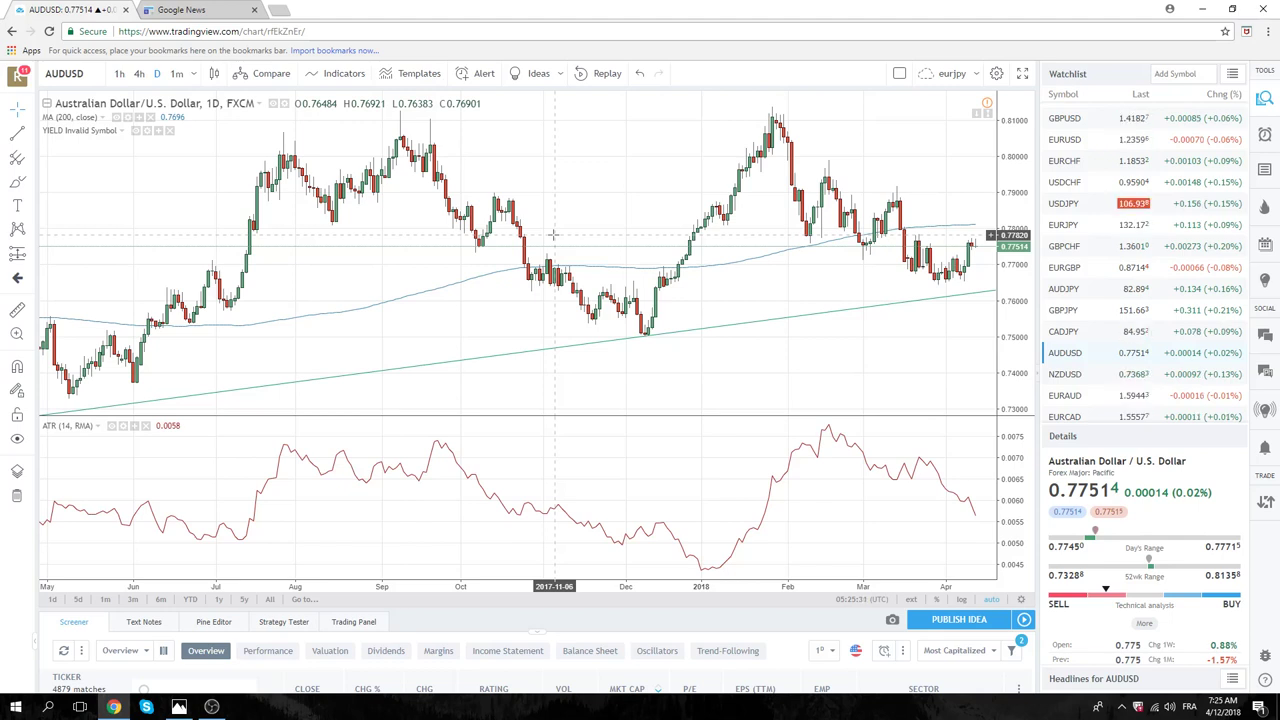
{"action": "left_click", "coordinate": [1066, 378]}
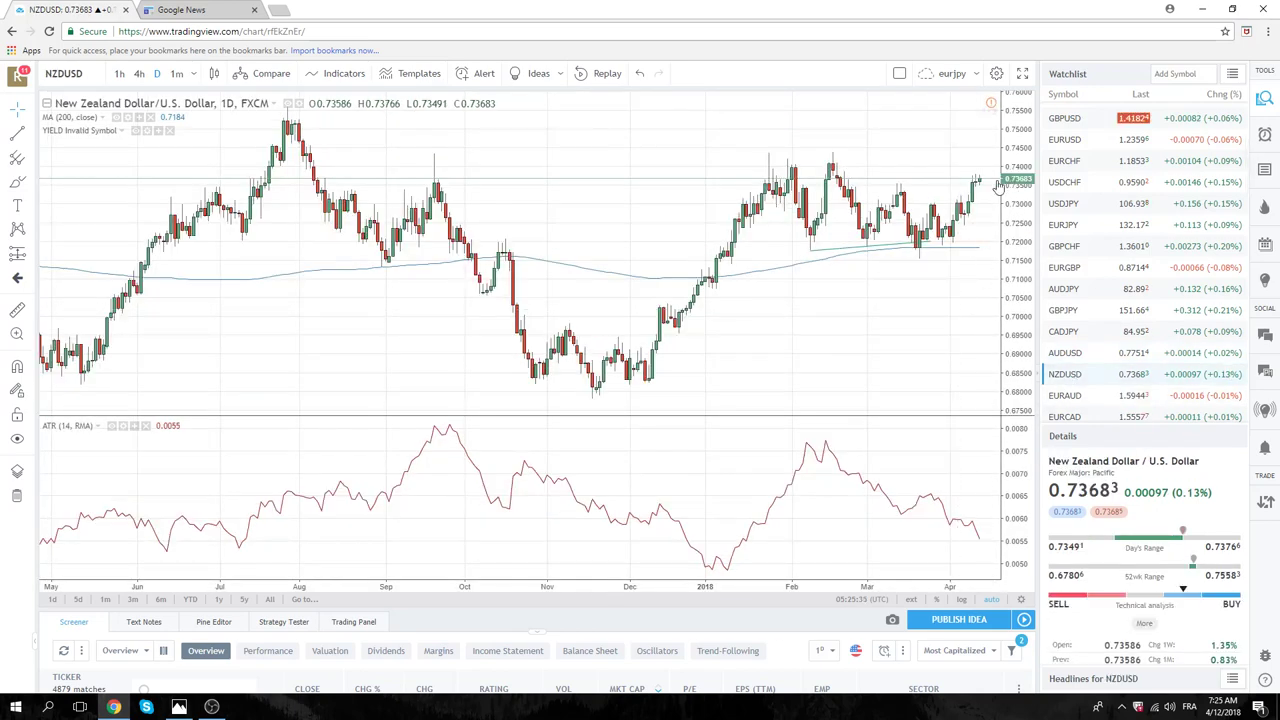
Load the Coinbase BTCUSD daily chart from near the top of the watchlist
{"action": "scroll", "coordinate": [784, 310], "scroll_direction": "up", "scroll_amount": 3}
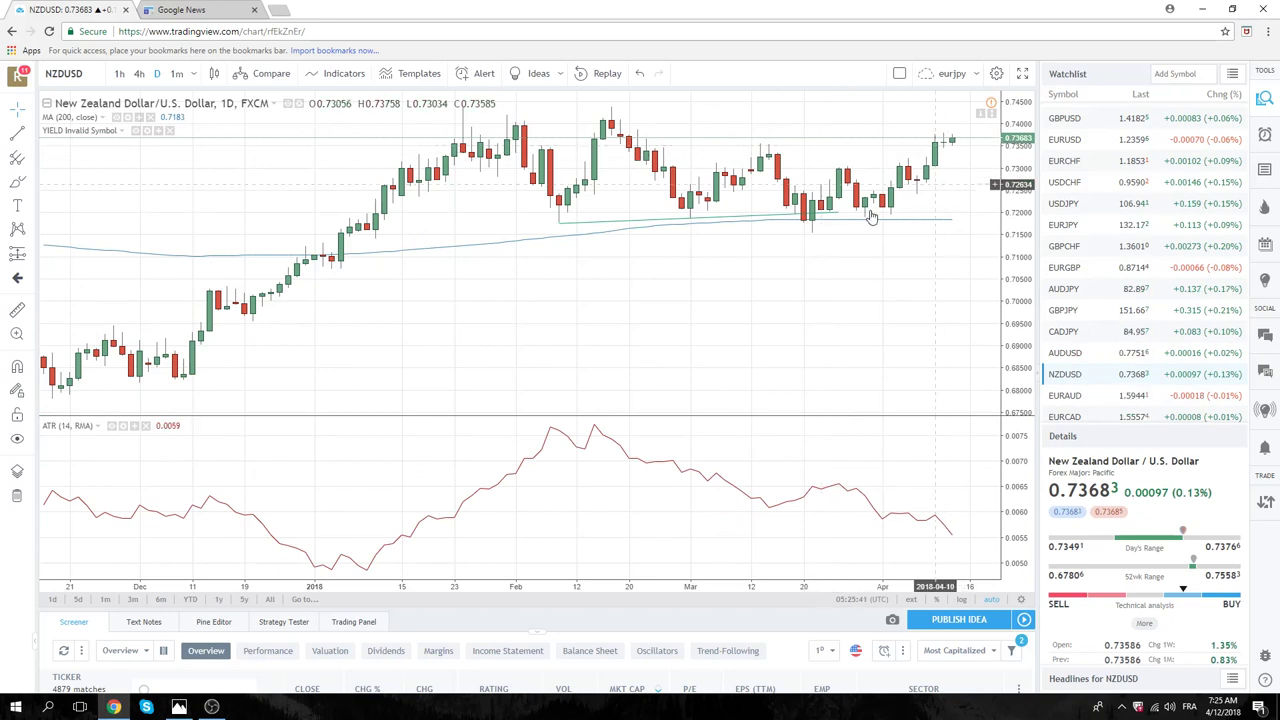
{"action": "scroll", "coordinate": [1138, 376], "scroll_direction": "down", "scroll_amount": 3}
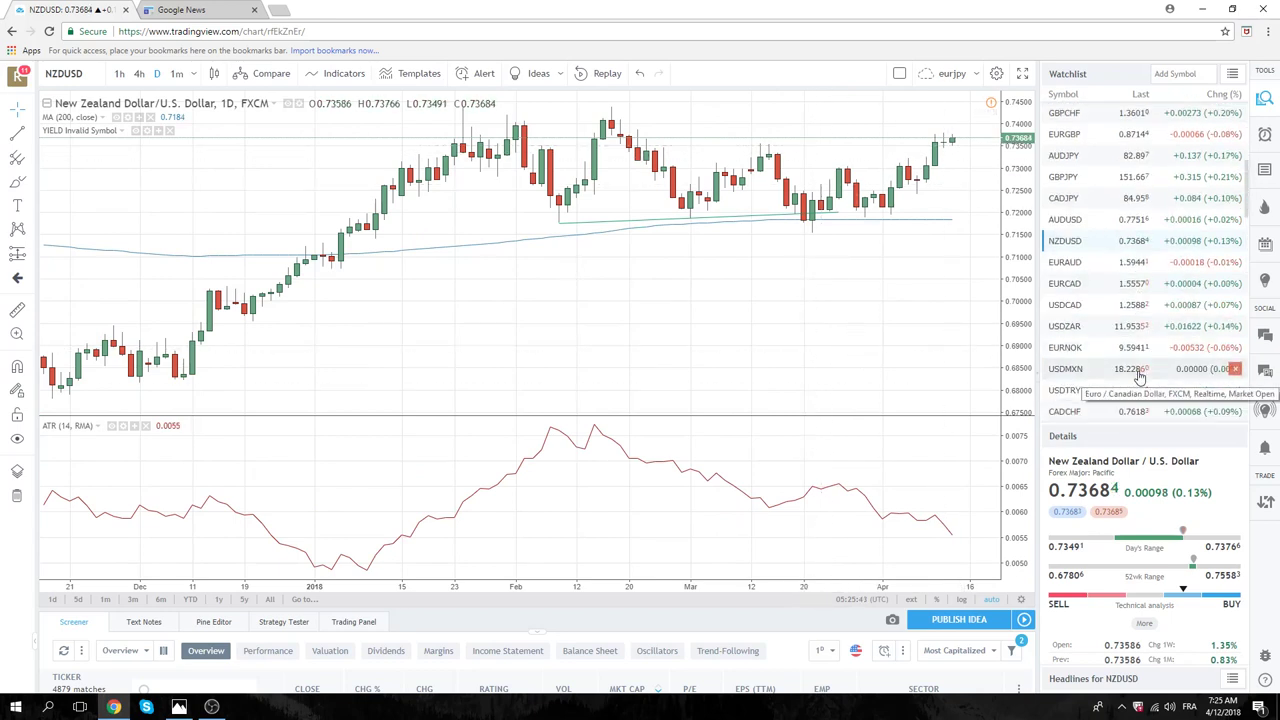
{"action": "scroll", "coordinate": [1138, 376], "scroll_direction": "up", "scroll_amount": 3}
{"action": "scroll", "coordinate": [1132, 376], "scroll_direction": "up", "scroll_amount": 4}
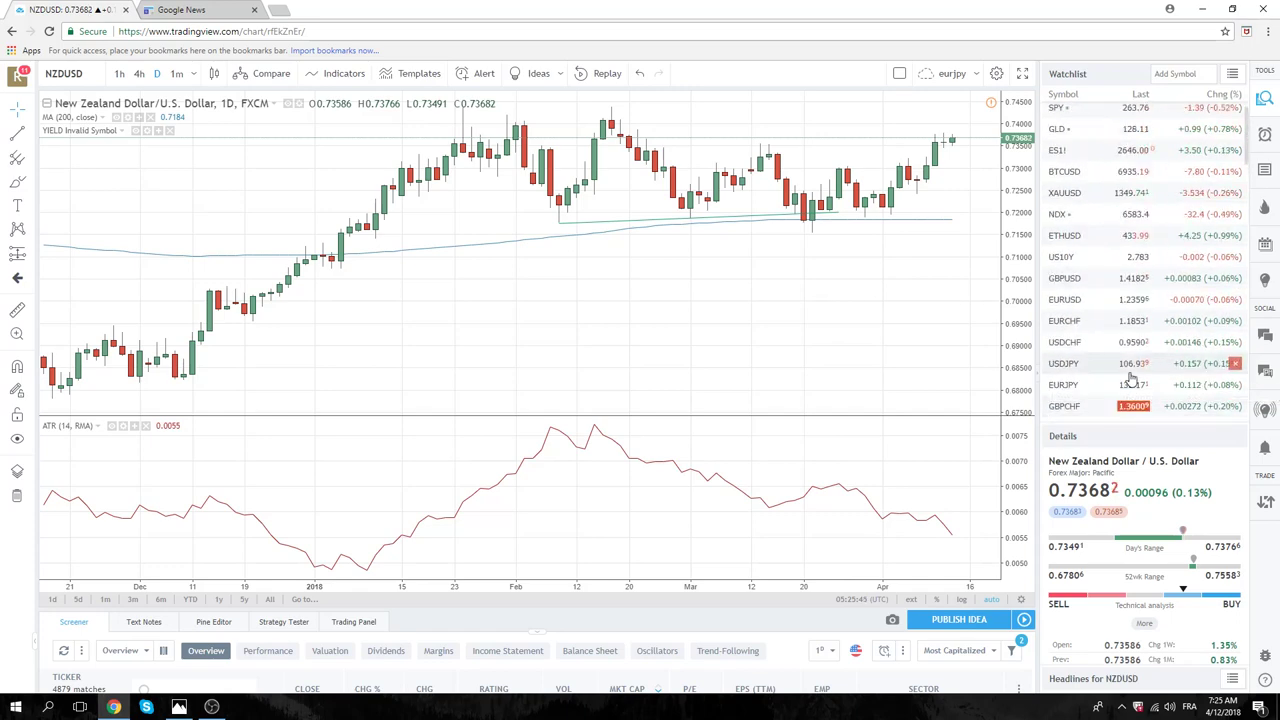
{"action": "left_click", "coordinate": [1087, 176]}
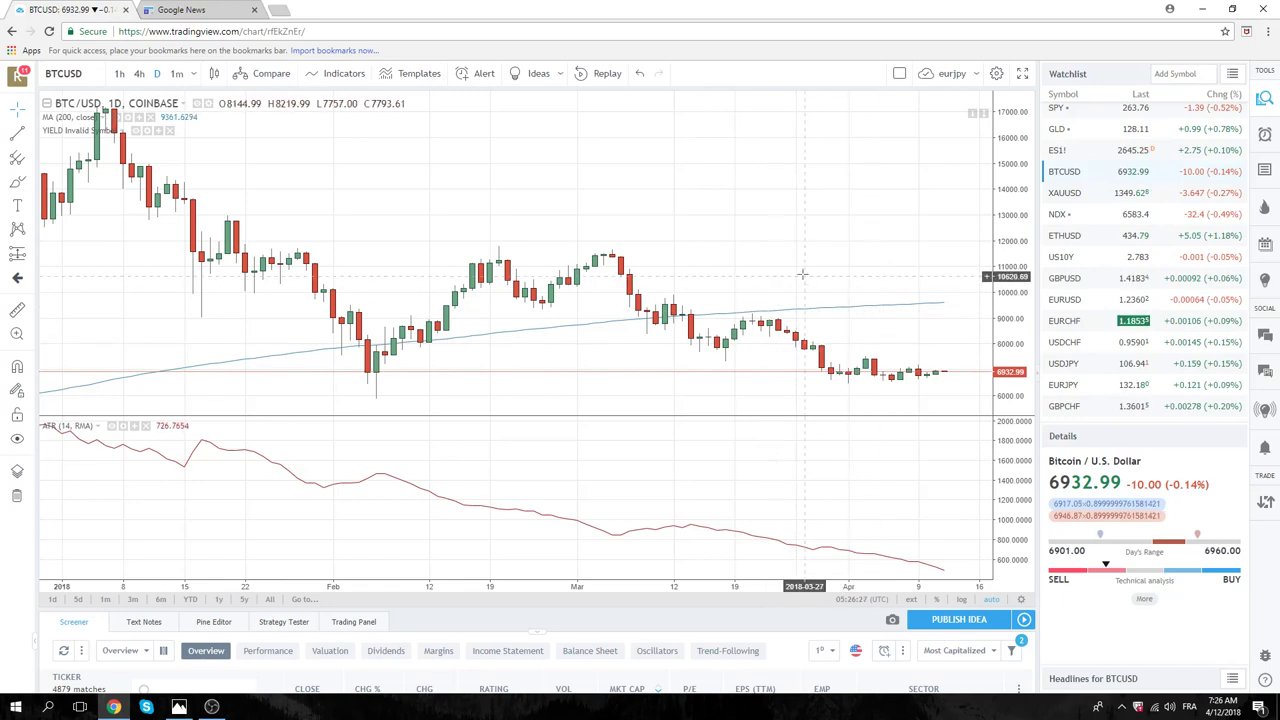
Zoom the BTCUSD daily chart out to mid-November through April, then scroll the watchlist to the stocks
{"action": "scroll", "coordinate": [790, 262], "scroll_direction": "down", "scroll_amount": 3}
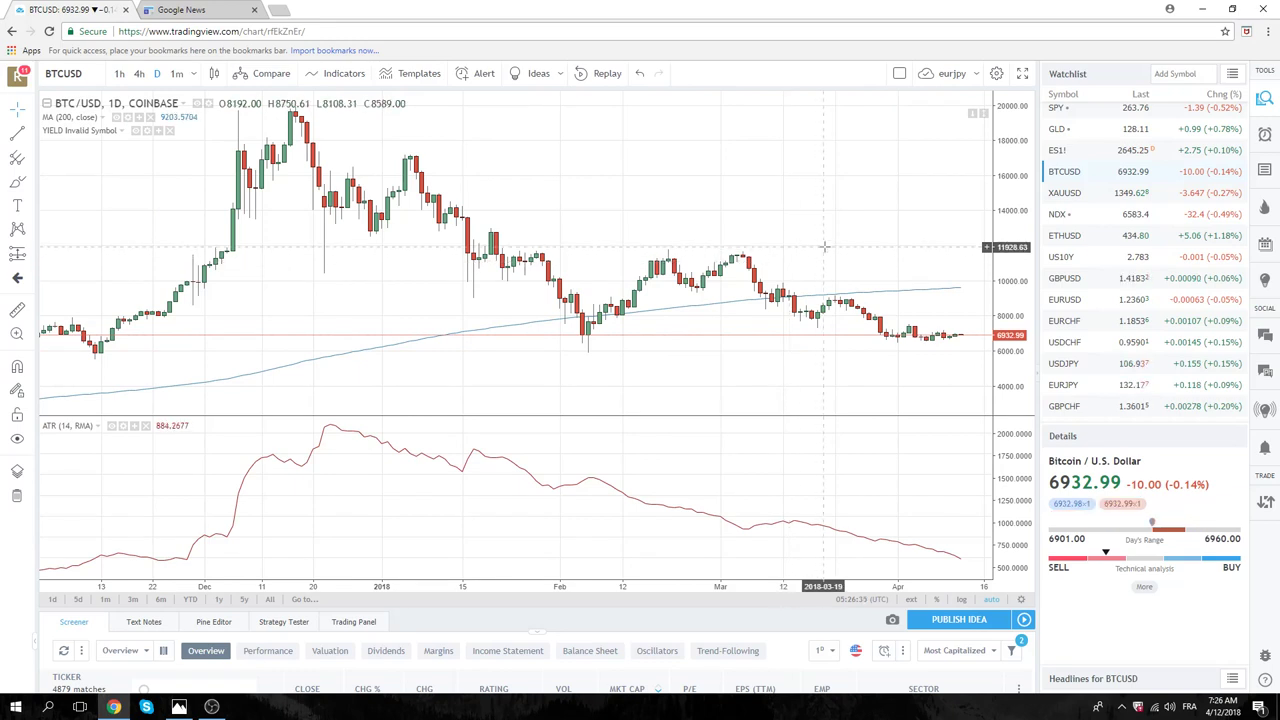
{"action": "scroll", "coordinate": [1155, 300], "scroll_direction": "down", "scroll_amount": 3}
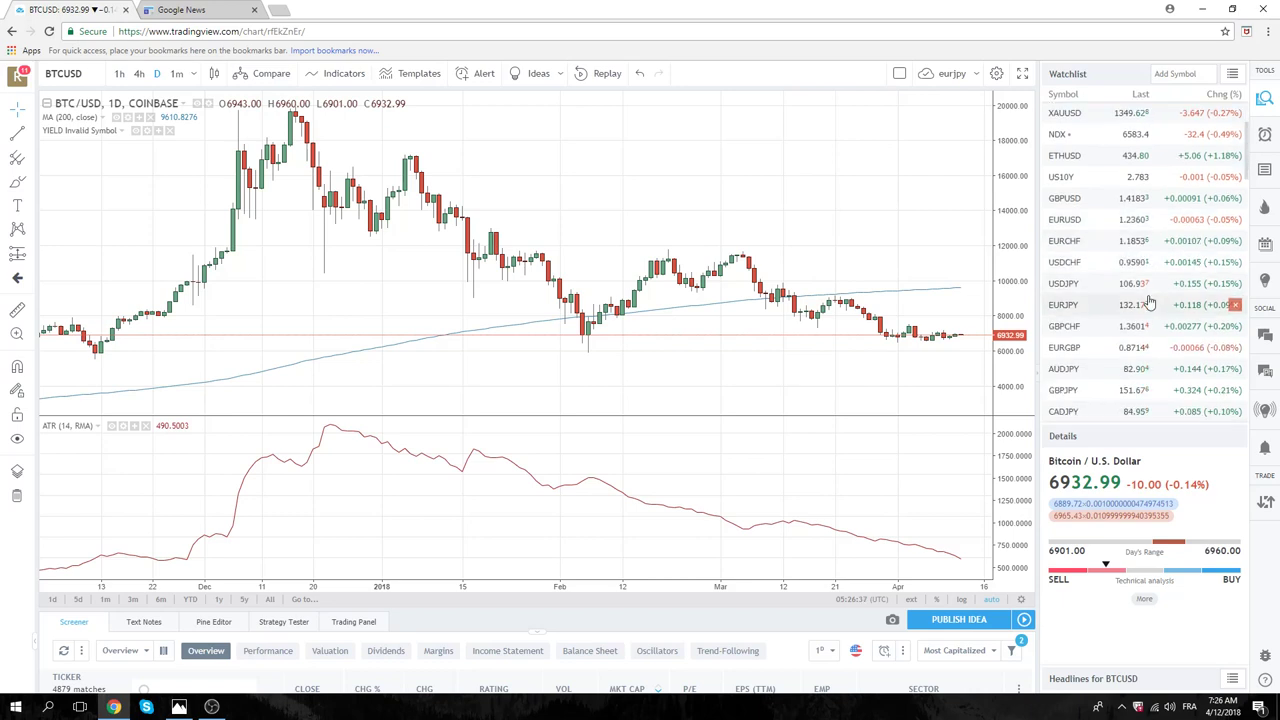
{"action": "scroll", "coordinate": [1150, 302], "scroll_direction": "down", "scroll_amount": 1}
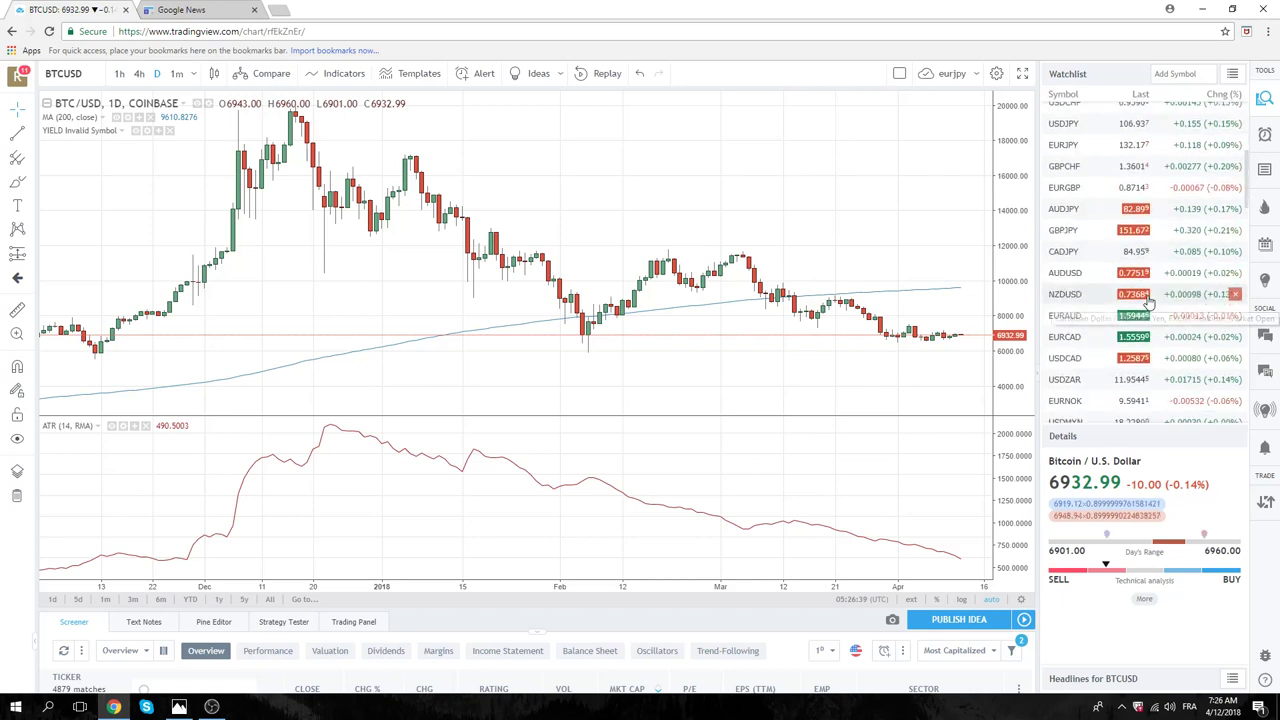
{"action": "scroll", "coordinate": [1150, 292], "scroll_direction": "down", "scroll_amount": 1}
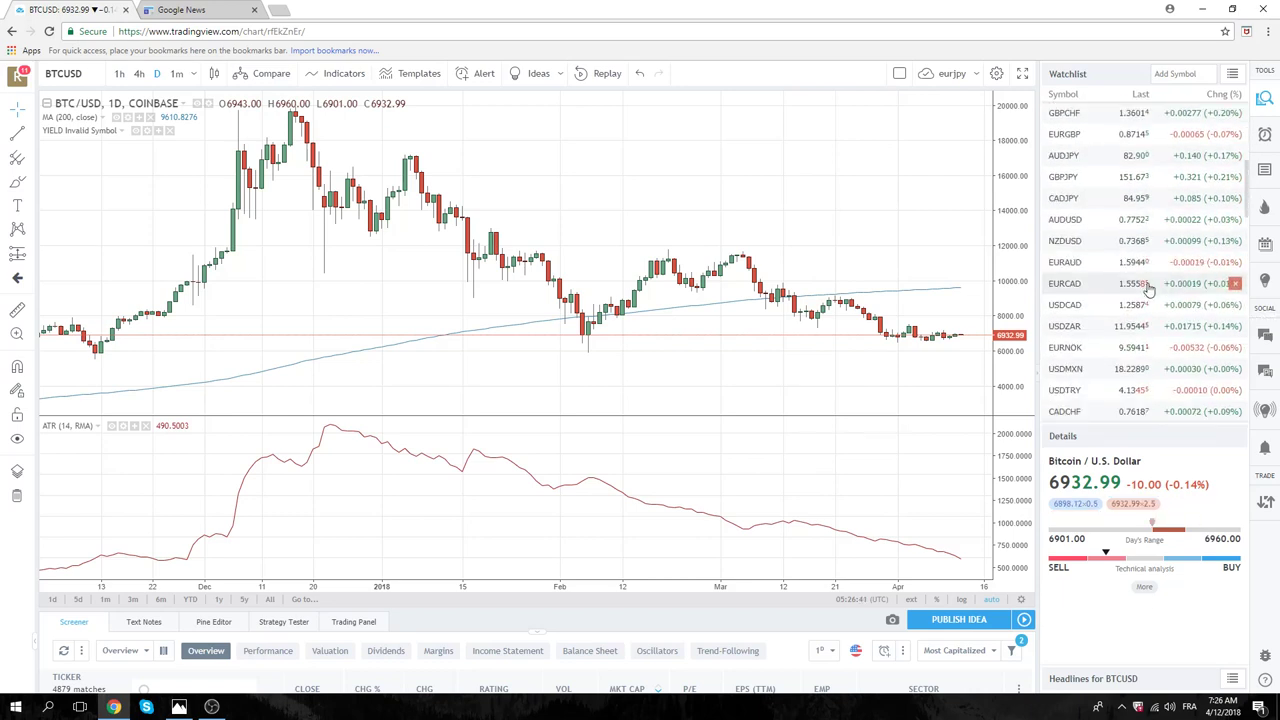
{"action": "scroll", "coordinate": [1150, 292], "scroll_direction": "down", "scroll_amount": 1}
{"action": "scroll", "coordinate": [1150, 291], "scroll_direction": "down", "scroll_amount": 1}
{"action": "scroll", "coordinate": [1150, 290], "scroll_direction": "down", "scroll_amount": 1}
{"action": "scroll", "coordinate": [1149, 289], "scroll_direction": "down", "scroll_amount": 2}
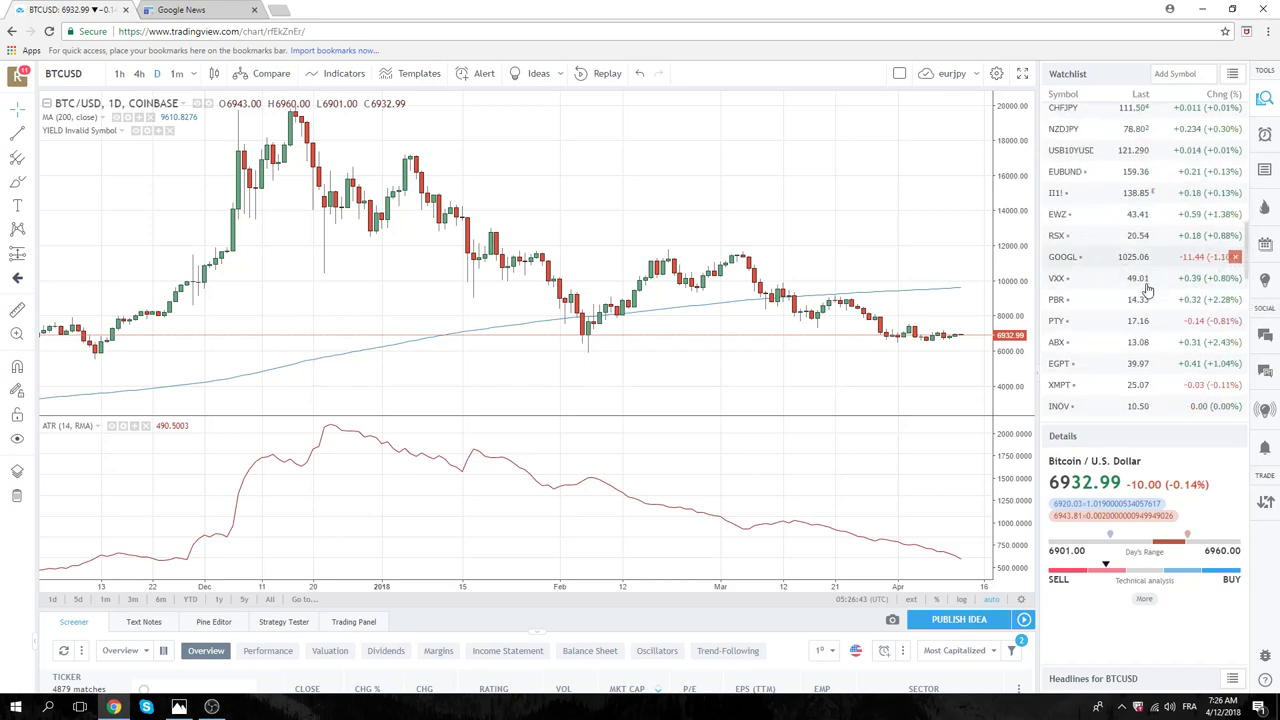
{"action": "scroll", "coordinate": [1149, 289], "scroll_direction": "down", "scroll_amount": 2}
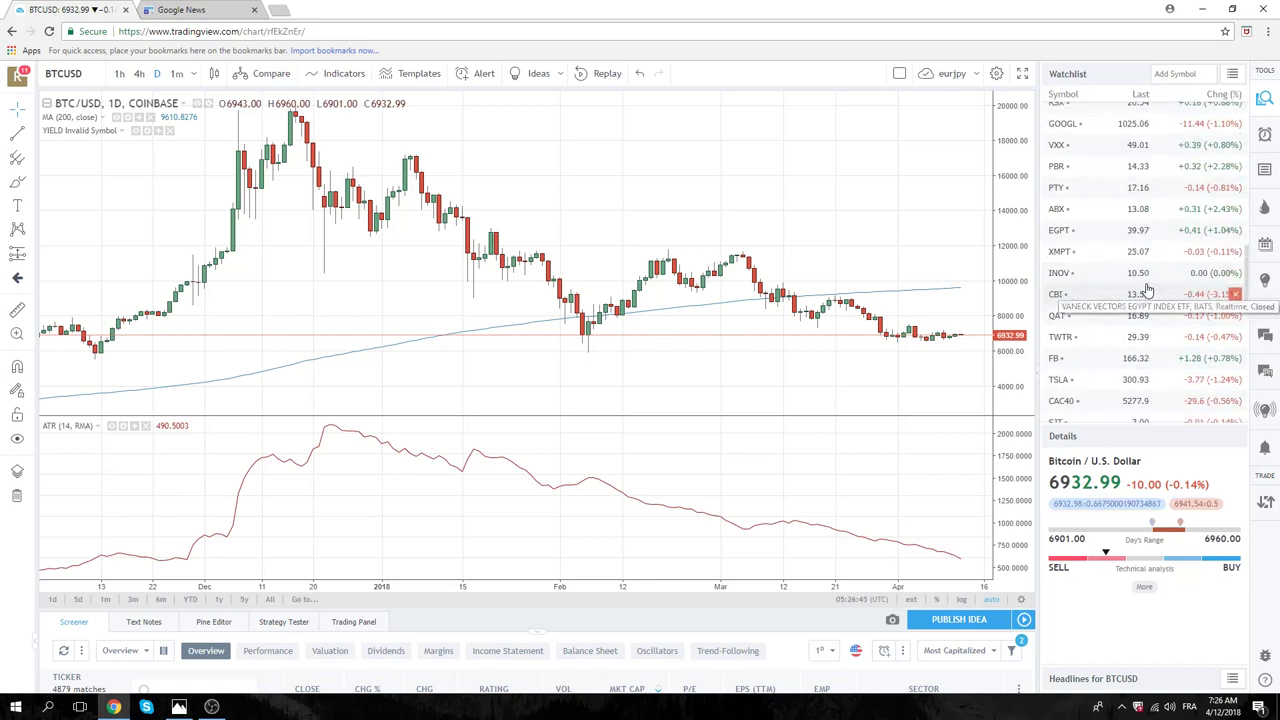
{"action": "scroll", "coordinate": [1147, 289], "scroll_direction": "down", "scroll_amount": 1}
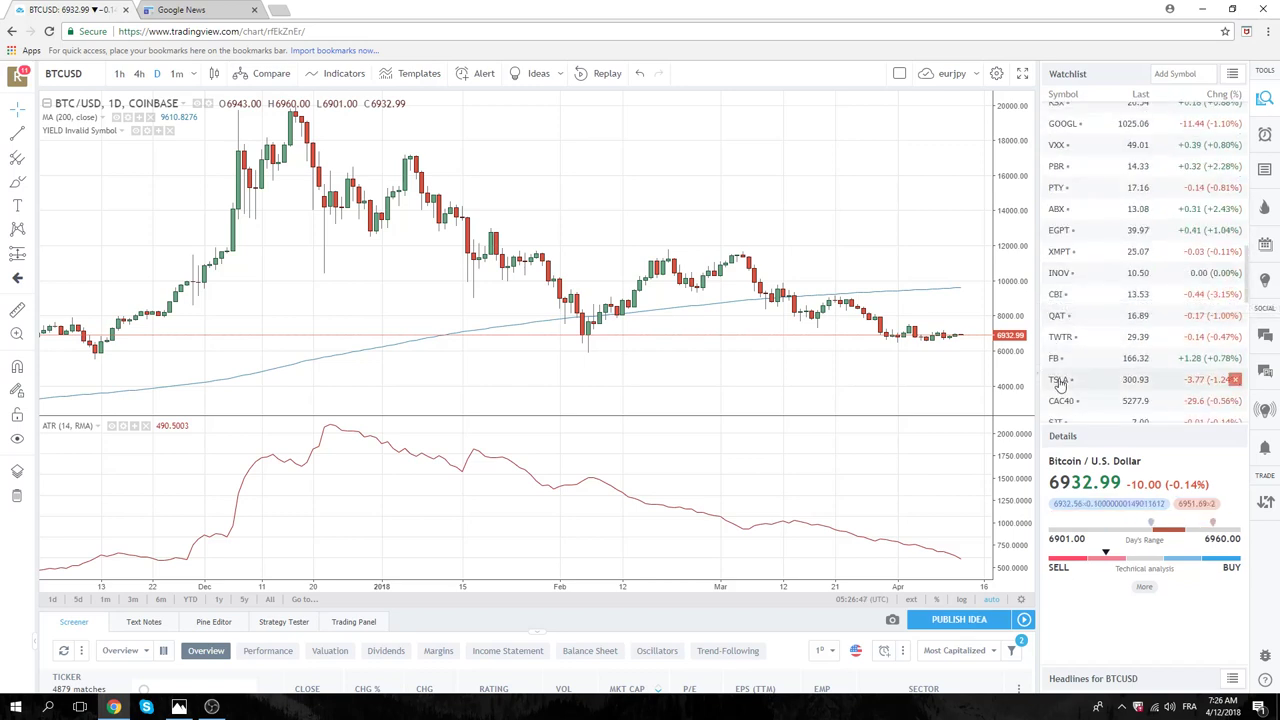
Load Tesla's (TSLA) daily chart with MA(200) and ATR(14)
{"action": "left_click", "coordinate": [1059, 380]}
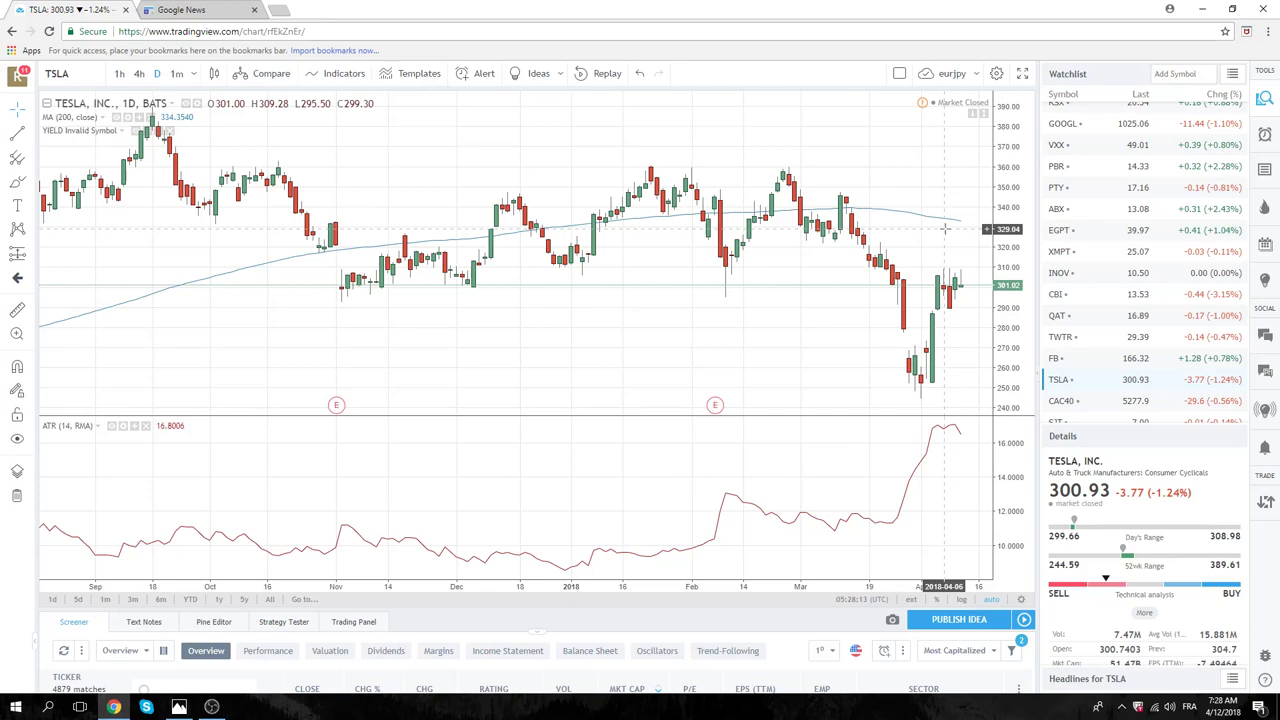
Switch the chart to Facebook (FB) daily candles
{"action": "left_click", "coordinate": [1058, 360]}
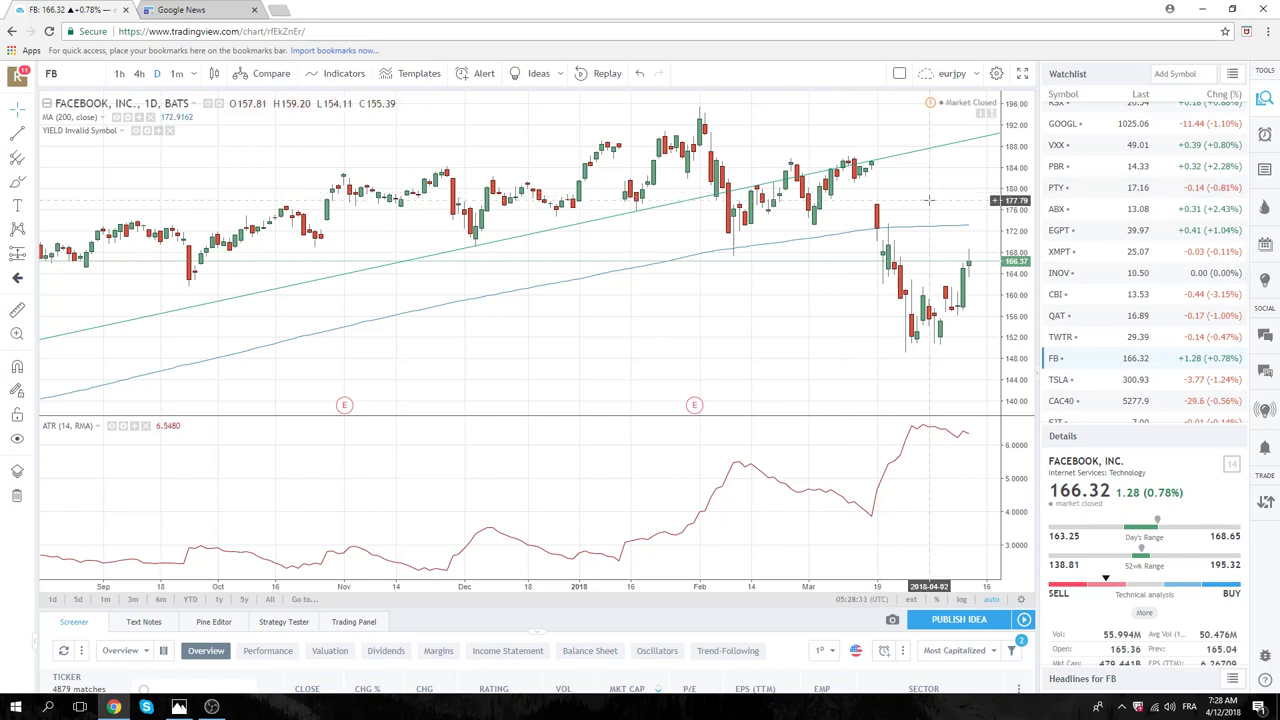
Scroll down the watchlist while the Facebook daily chart at 166.37 stays open
{"action": "scroll", "coordinate": [1100, 240], "scroll_direction": "down", "scroll_amount": 1}
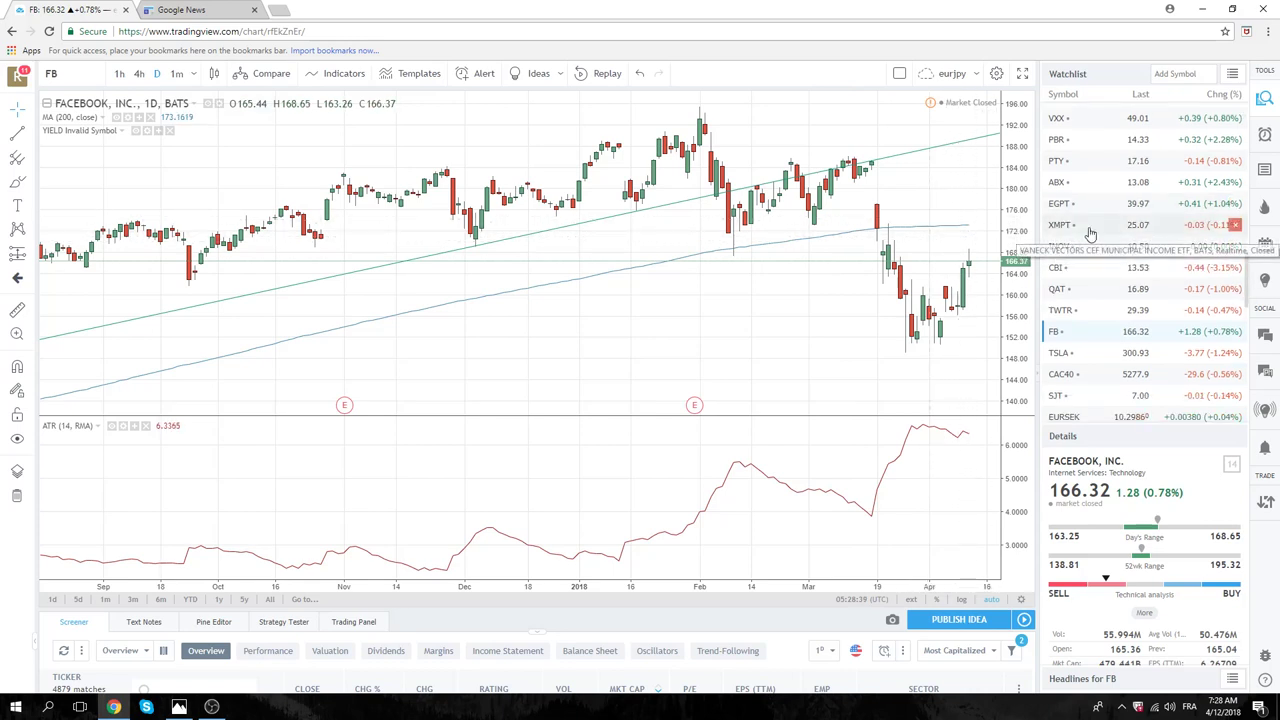
{"action": "scroll", "coordinate": [1091, 233], "scroll_direction": "down", "scroll_amount": 2}
{"action": "scroll", "coordinate": [1091, 233], "scroll_direction": "down", "scroll_amount": 2}
{"action": "scroll", "coordinate": [1091, 233], "scroll_direction": "down", "scroll_amount": 2}
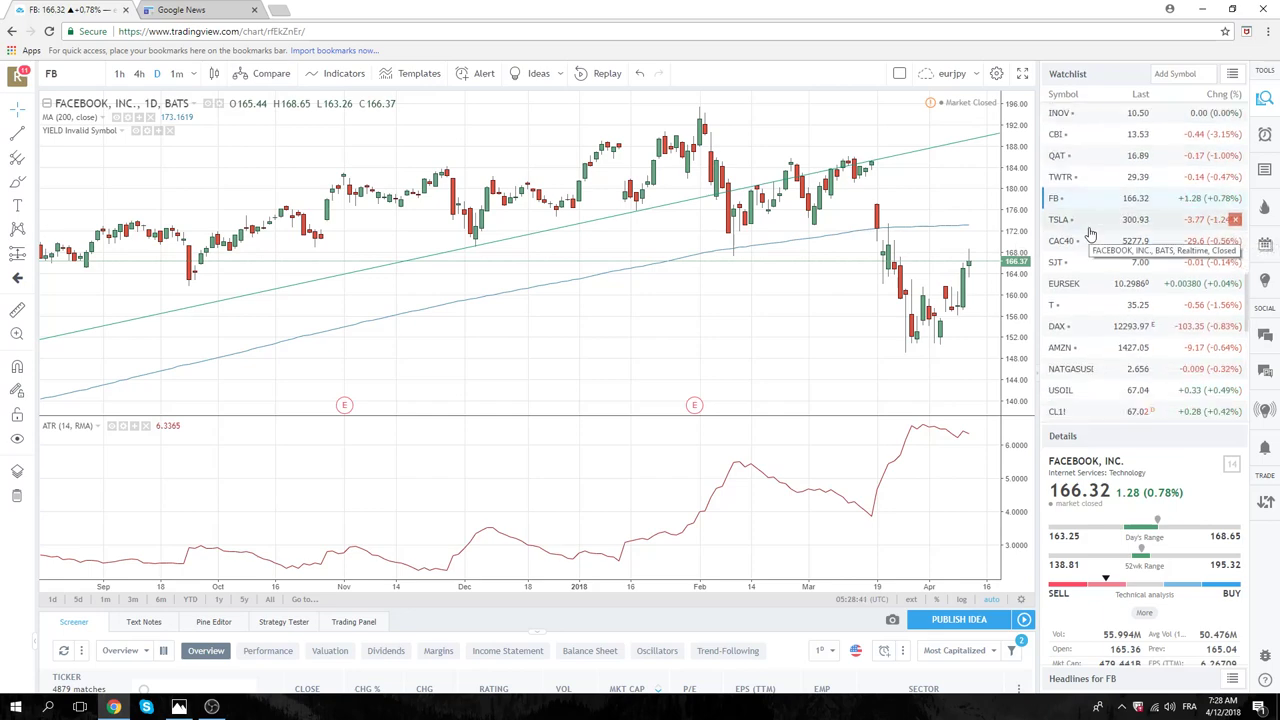
{"action": "scroll", "coordinate": [1091, 233], "scroll_direction": "down", "scroll_amount": 2}
{"action": "scroll", "coordinate": [1091, 235], "scroll_direction": "down", "scroll_amount": 2}
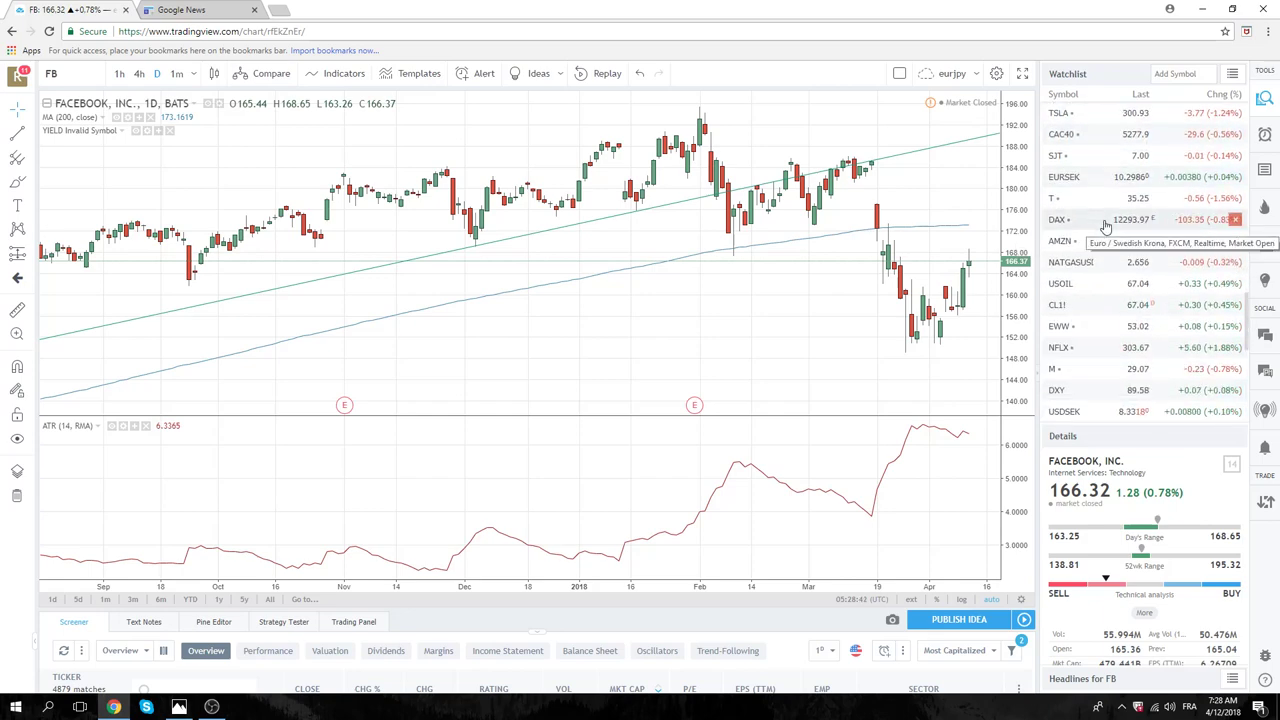
Load the Netflix (NFLX) daily chart, closing at 303.67, and scroll down the watchlist
{"action": "left_click", "coordinate": [1064, 348]}
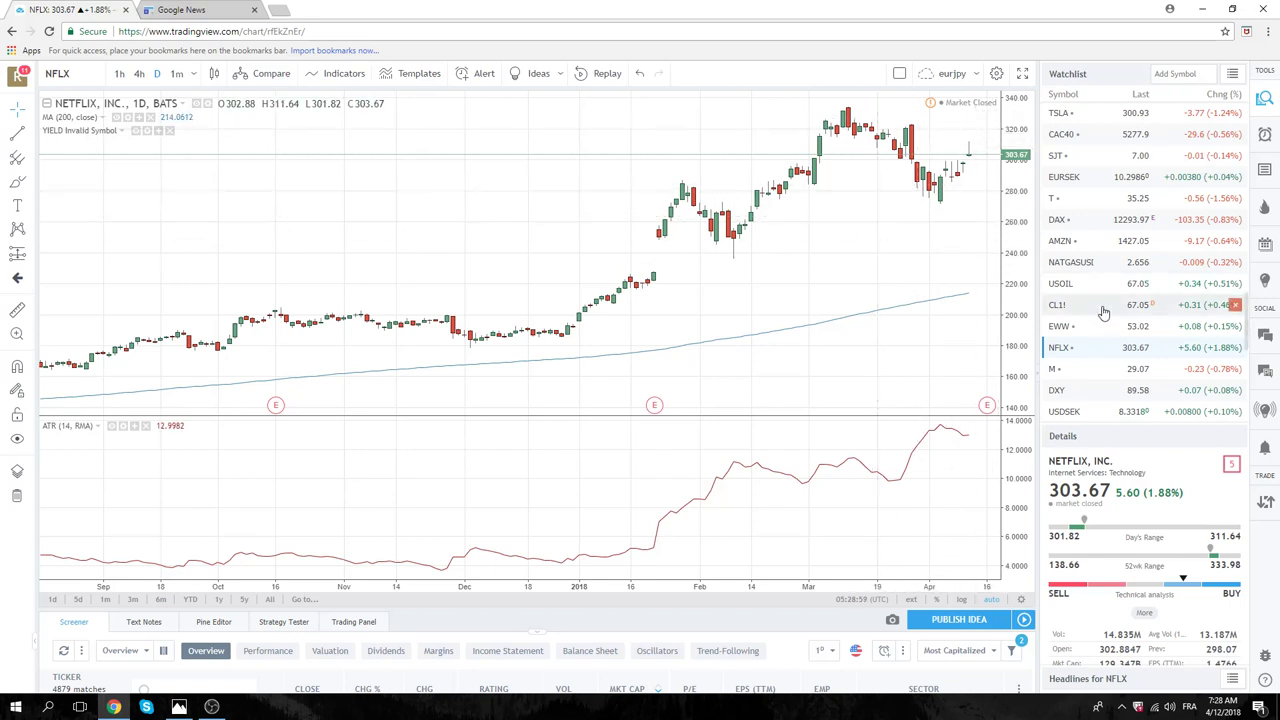
{"action": "scroll", "coordinate": [1107, 313], "scroll_direction": "down", "scroll_amount": 1}
{"action": "scroll", "coordinate": [1107, 313], "scroll_direction": "down", "scroll_amount": 2}
{"action": "scroll", "coordinate": [1107, 313], "scroll_direction": "down", "scroll_amount": 1}
{"action": "scroll", "coordinate": [1107, 313], "scroll_direction": "down", "scroll_amount": 1}
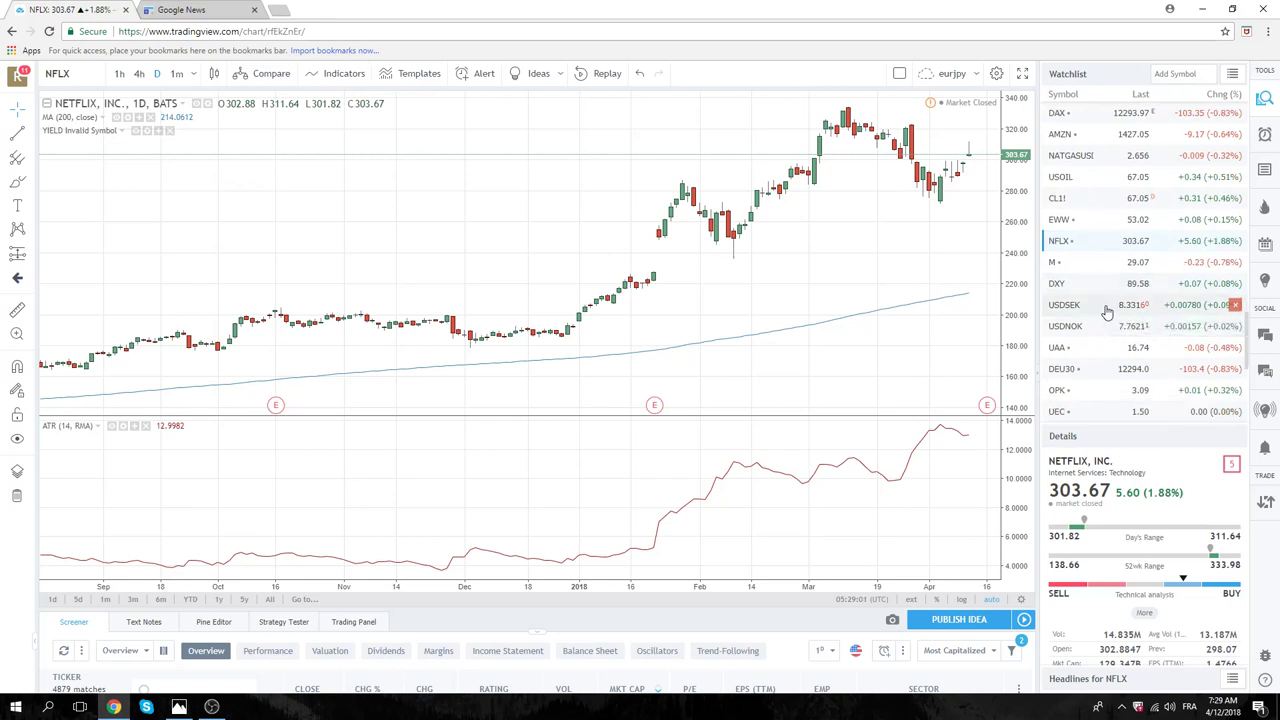
{"action": "scroll", "coordinate": [1107, 313], "scroll_direction": "down", "scroll_amount": 1}
Scroll the watchlist back up to the top
{"action": "scroll", "coordinate": [1107, 313], "scroll_direction": "up", "scroll_amount": 3}
{"action": "scroll", "coordinate": [1107, 313], "scroll_direction": "up", "scroll_amount": 3}
{"action": "scroll", "coordinate": [1107, 313], "scroll_direction": "up", "scroll_amount": 3}
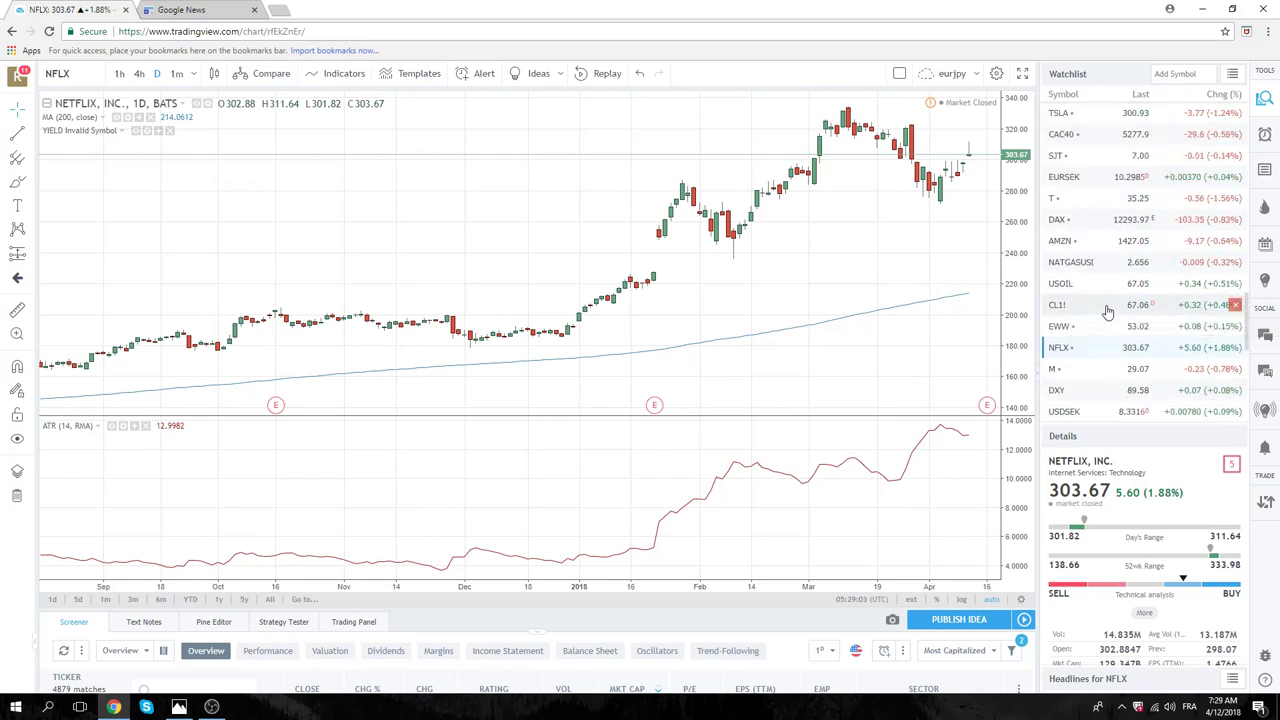
{"action": "scroll", "coordinate": [1107, 313], "scroll_direction": "up", "scroll_amount": 2}
{"action": "scroll", "coordinate": [1107, 313], "scroll_direction": "up", "scroll_amount": 2}
{"action": "scroll", "coordinate": [1107, 313], "scroll_direction": "up", "scroll_amount": 3}
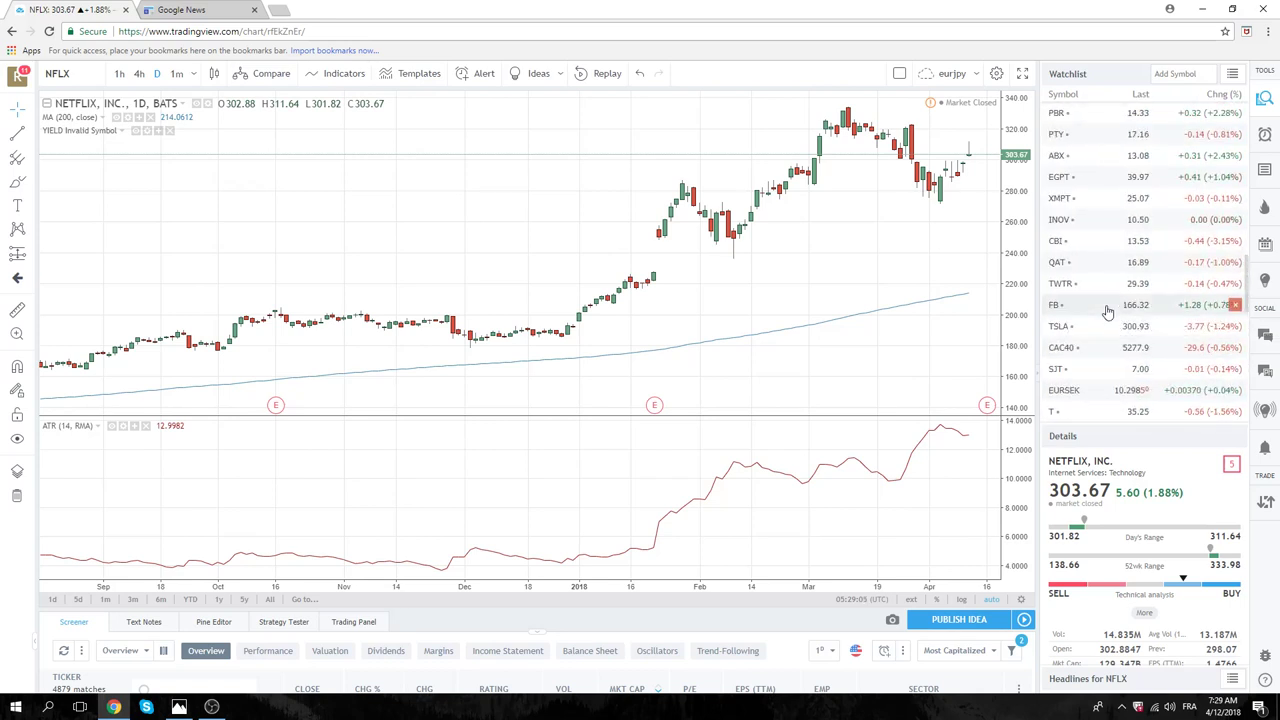
{"action": "scroll", "coordinate": [1107, 313], "scroll_direction": "up", "scroll_amount": 2}
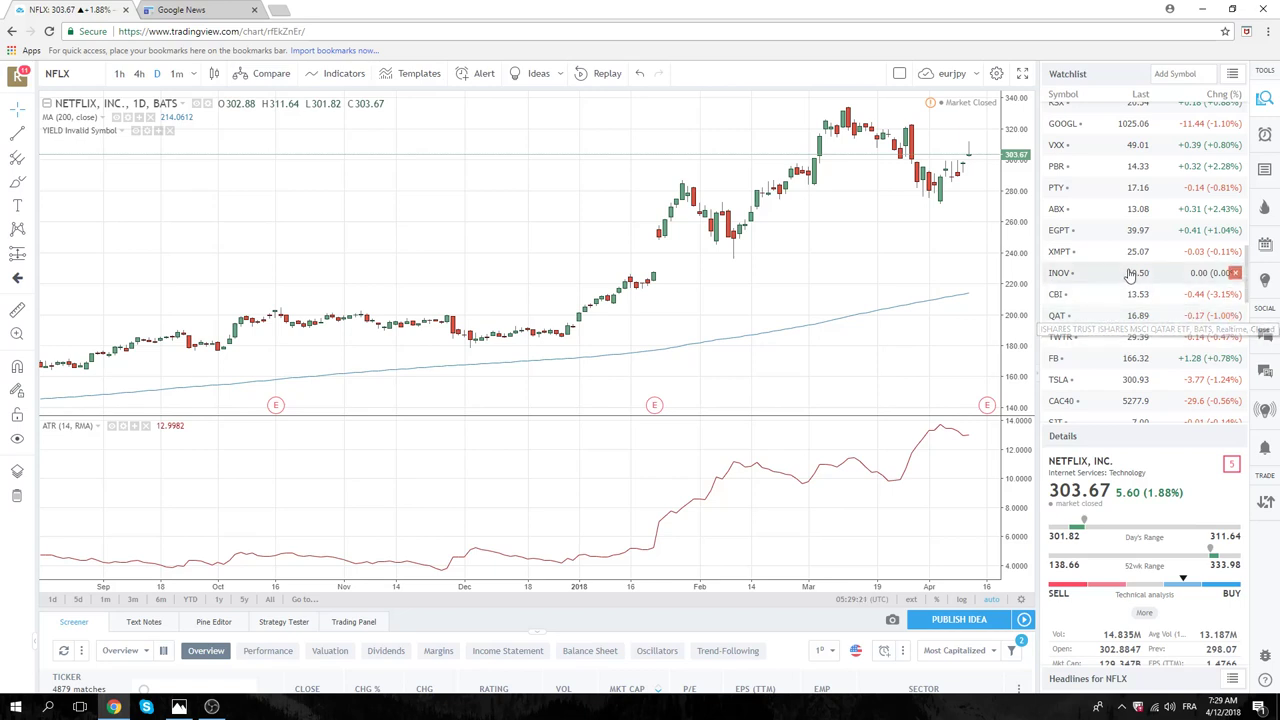
{"action": "scroll", "coordinate": [1112, 305], "scroll_direction": "up", "scroll_amount": 2}
{"action": "scroll", "coordinate": [1118, 295], "scroll_direction": "up", "scroll_amount": 2}
{"action": "scroll", "coordinate": [1125, 283], "scroll_direction": "up", "scroll_amount": 2}
{"action": "scroll", "coordinate": [1125, 283], "scroll_direction": "up", "scroll_amount": 3}
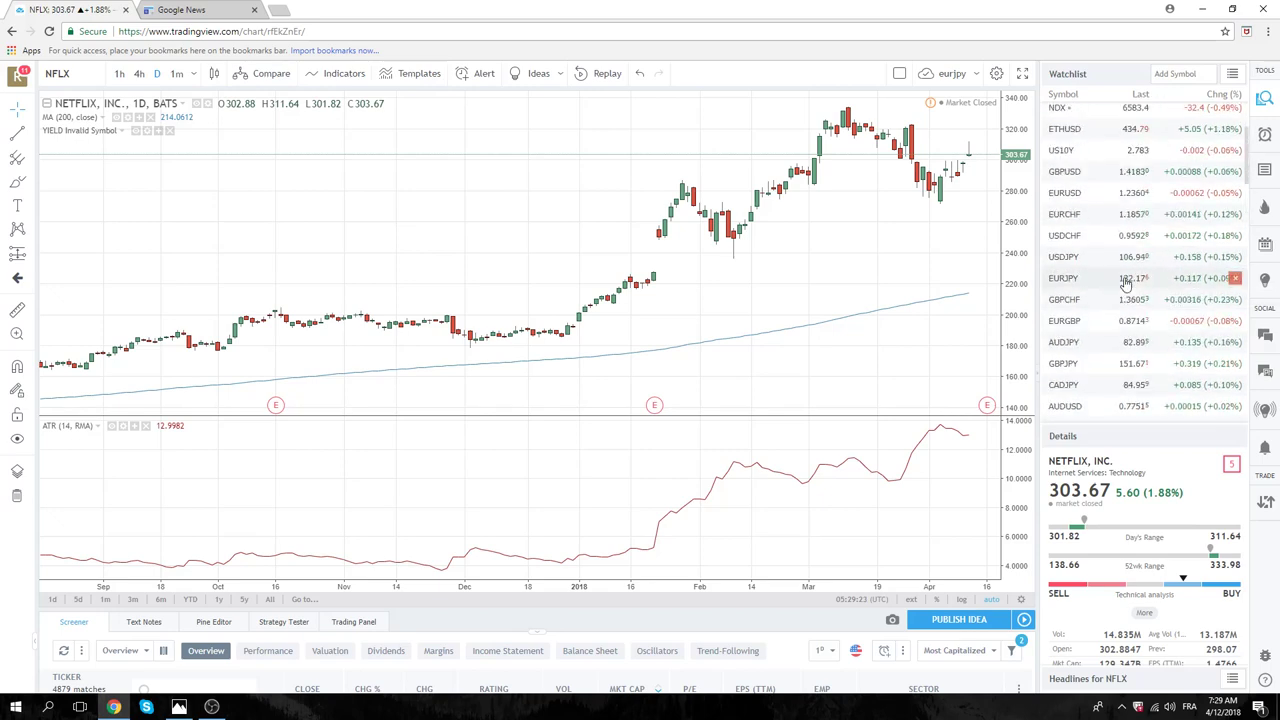
{"action": "scroll", "coordinate": [1125, 283], "scroll_direction": "up", "scroll_amount": 3}
{"action": "scroll", "coordinate": [1125, 283], "scroll_direction": "up", "scroll_amount": 3}
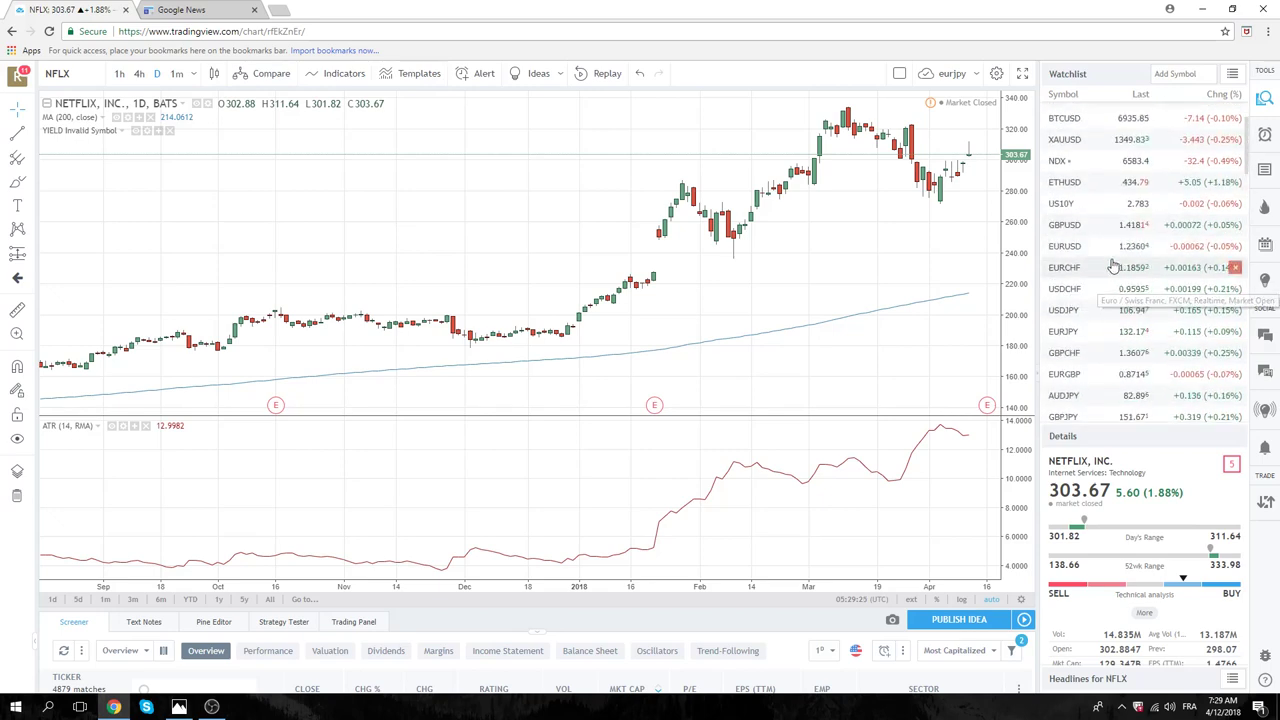